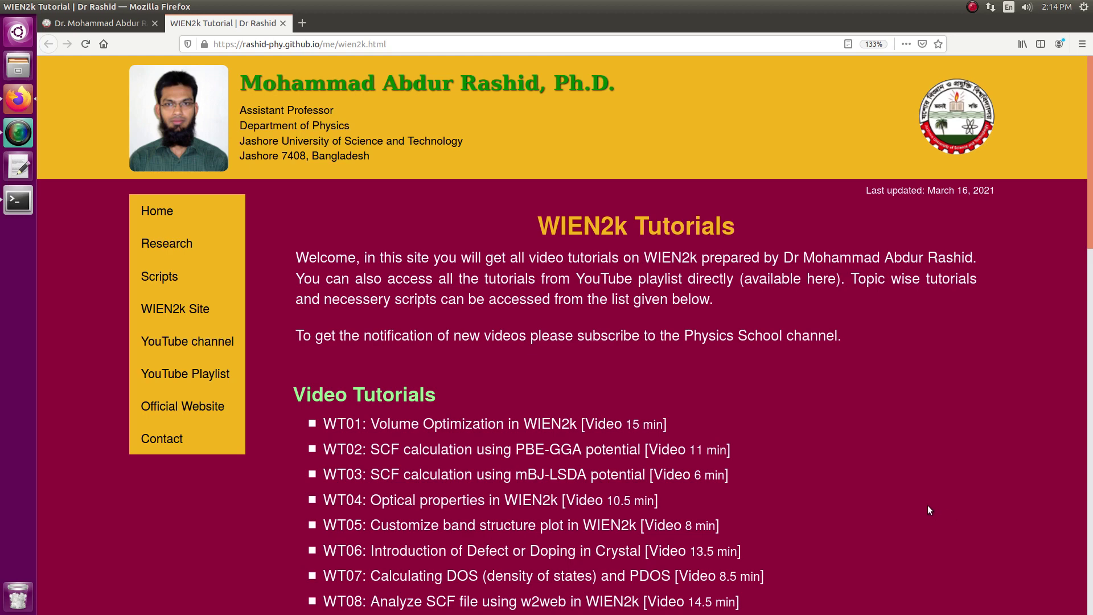
pyautogui.click(17, 199)
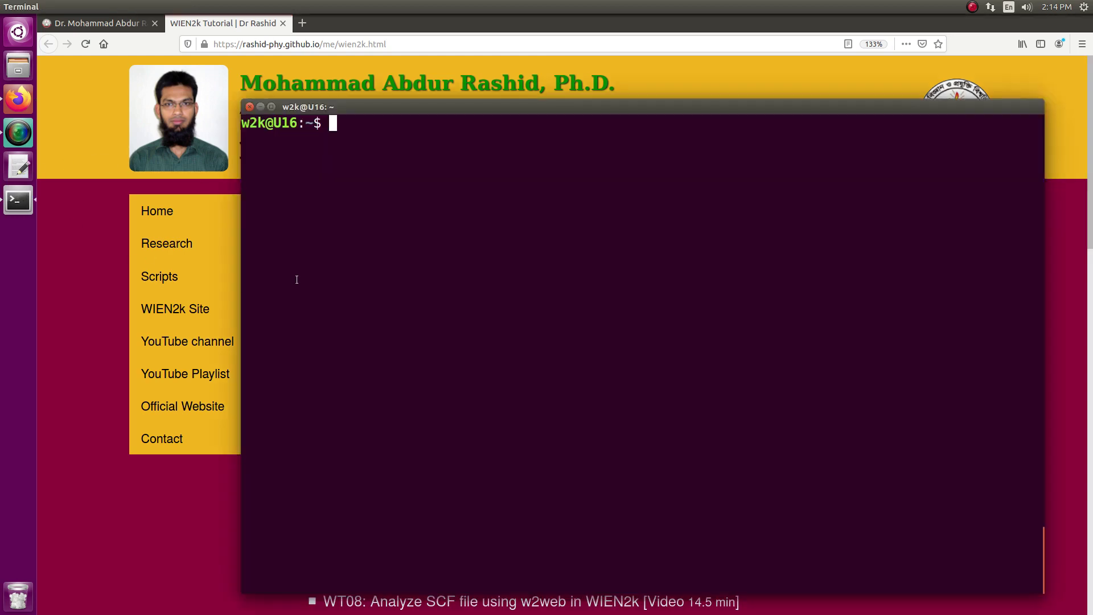
pyautogui.write('w2web')
pyautogui.press('Return')
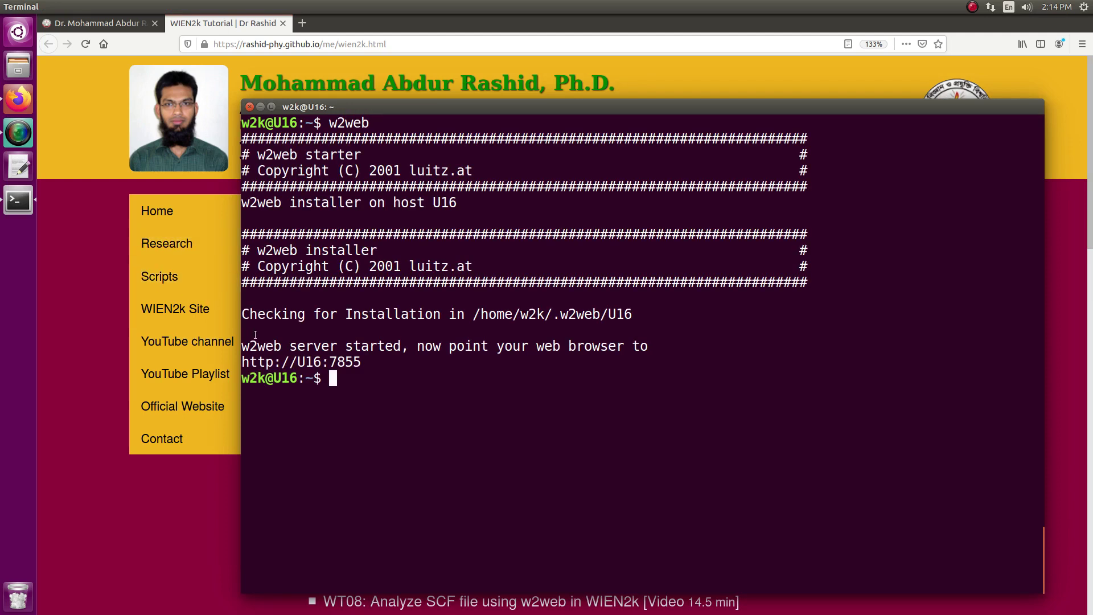
pyautogui.rightClick(314, 363)
# Open the w2web page, enlarge it and create a new session named TiC
pyautogui.click(327, 374)
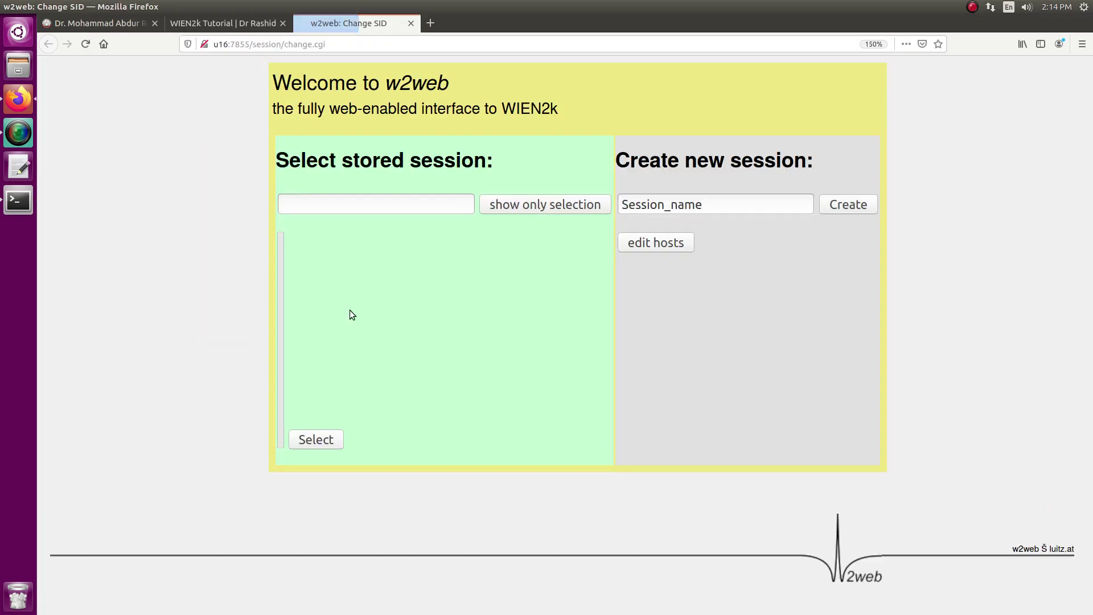
pyautogui.hotkey('ctrl', '+')
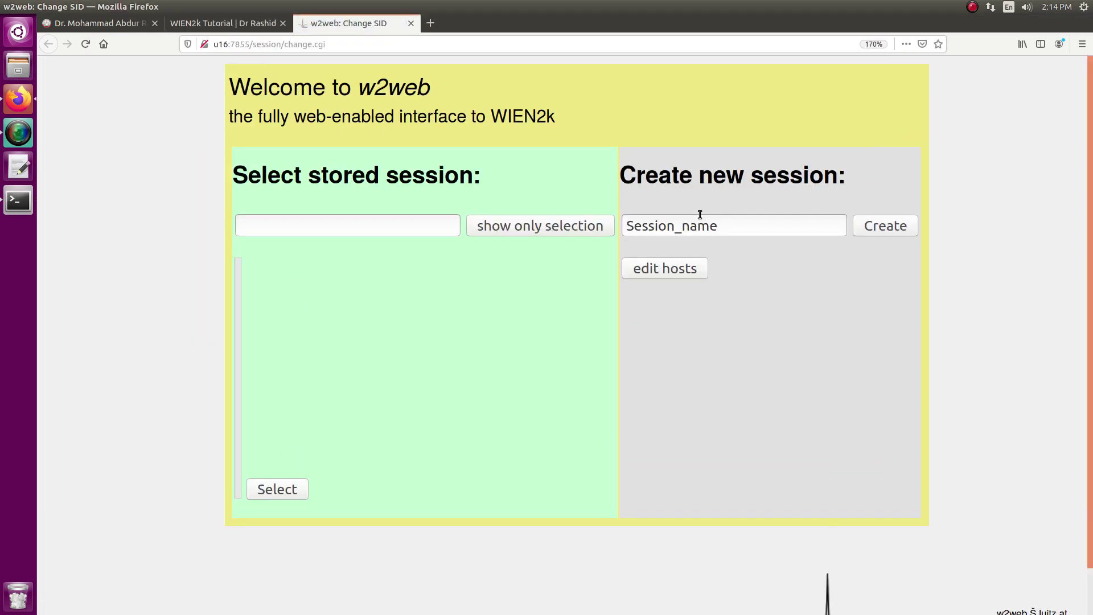
pyautogui.moveTo(744, 225); pyautogui.dragTo(627, 226)
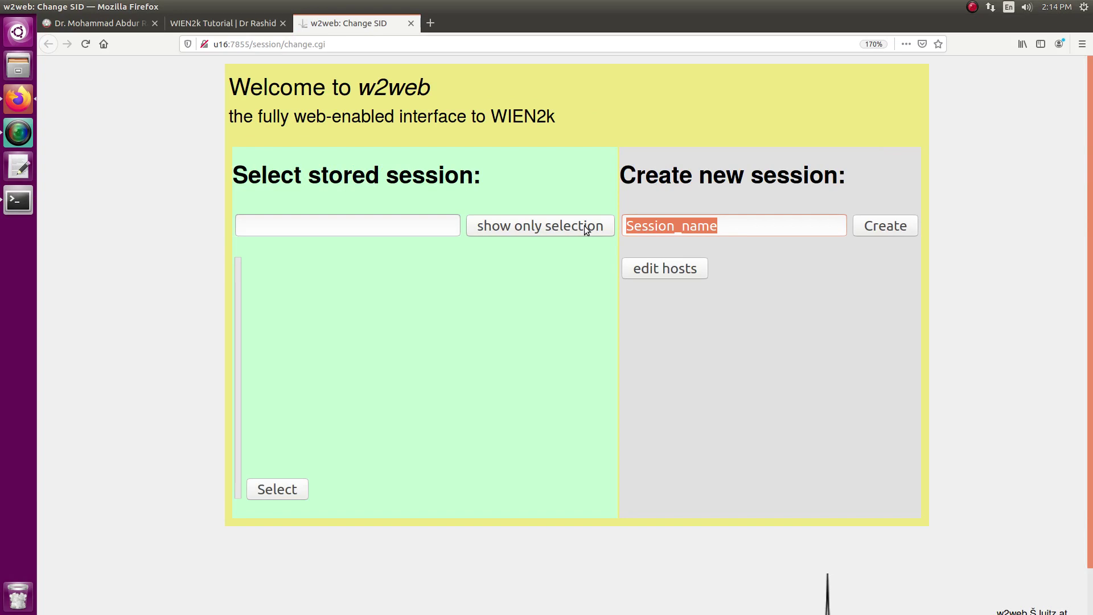
pyautogui.write('TiC')
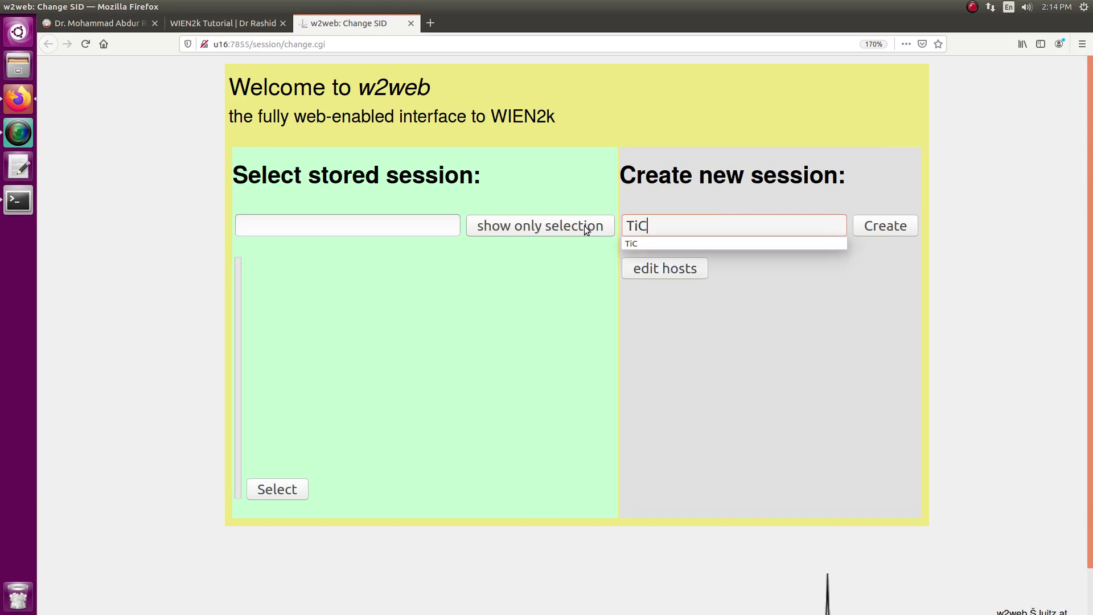
pyautogui.click(870, 225)
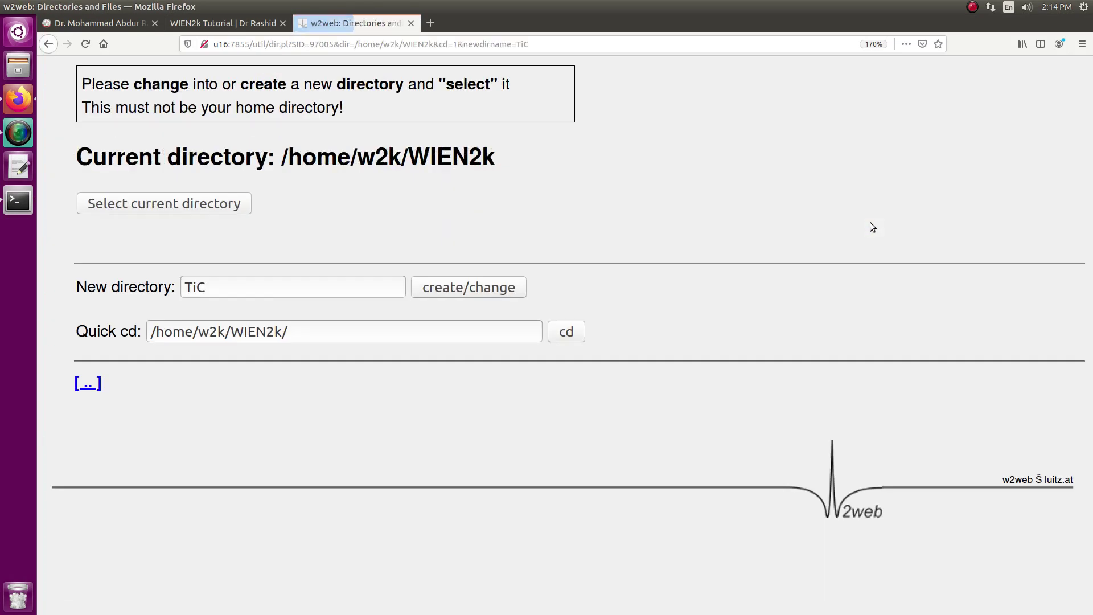
# Create the /home/w2k/WIEN2k/TiC directory, select it for the session and restart the session
pyautogui.click(454, 288)
pyautogui.click(290, 332)
pyautogui.moveTo(299, 333); pyautogui.dragTo(288, 333)
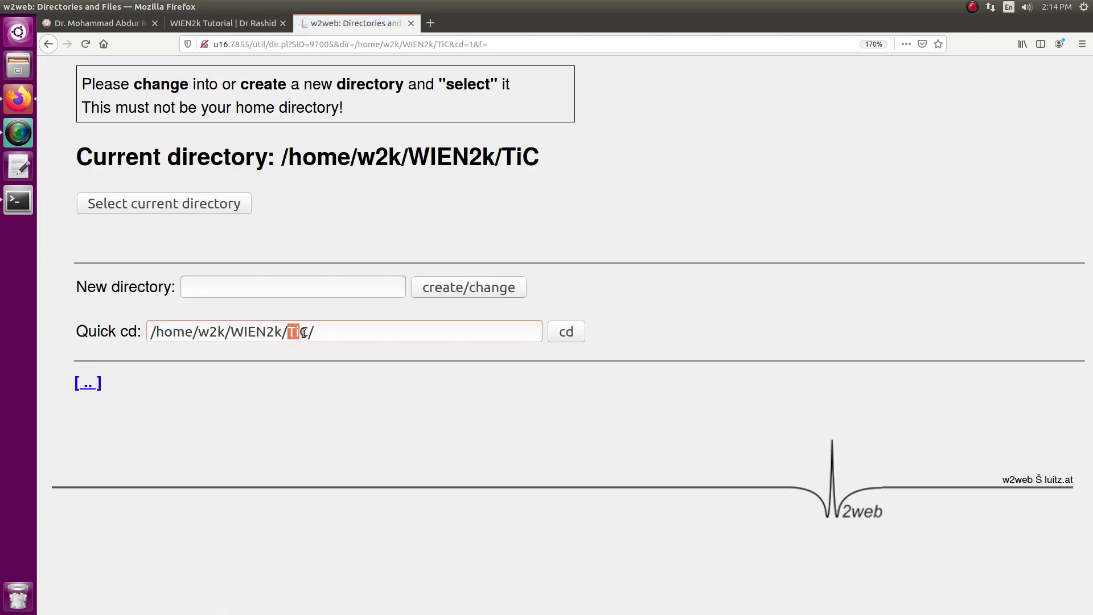
pyautogui.click(141, 205)
pyautogui.click(161, 137)
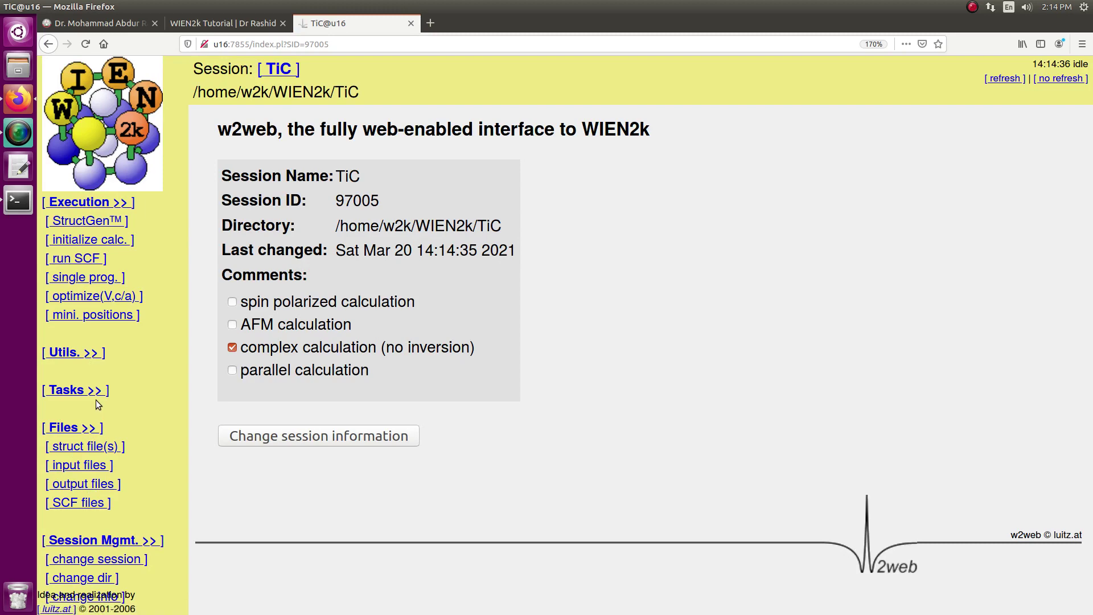
pyautogui.hotkey('ctrl', '-')
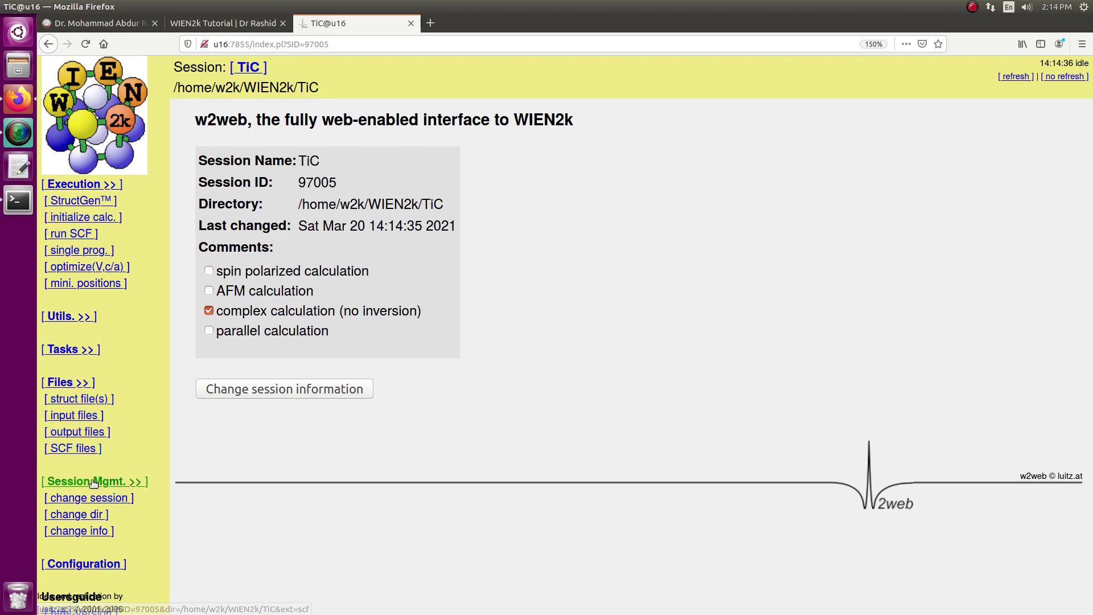
# Enable Show javascript menu, save and apply it, then reopen TiC with Execution expanded
pyautogui.click(84, 565)
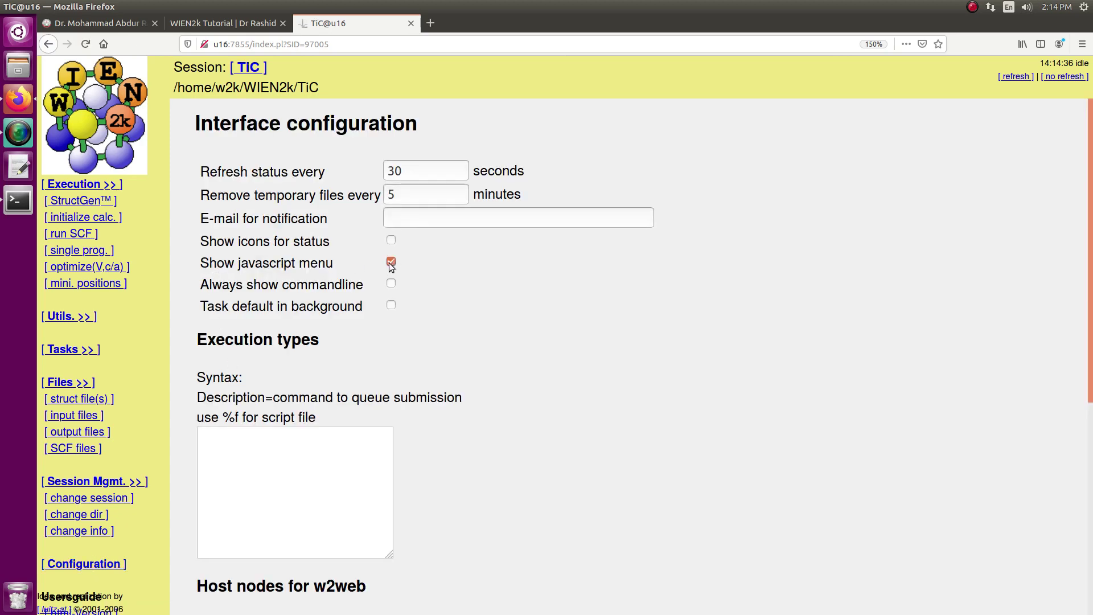
pyautogui.scroll(-5, 415, 313)
pyautogui.click(274, 463)
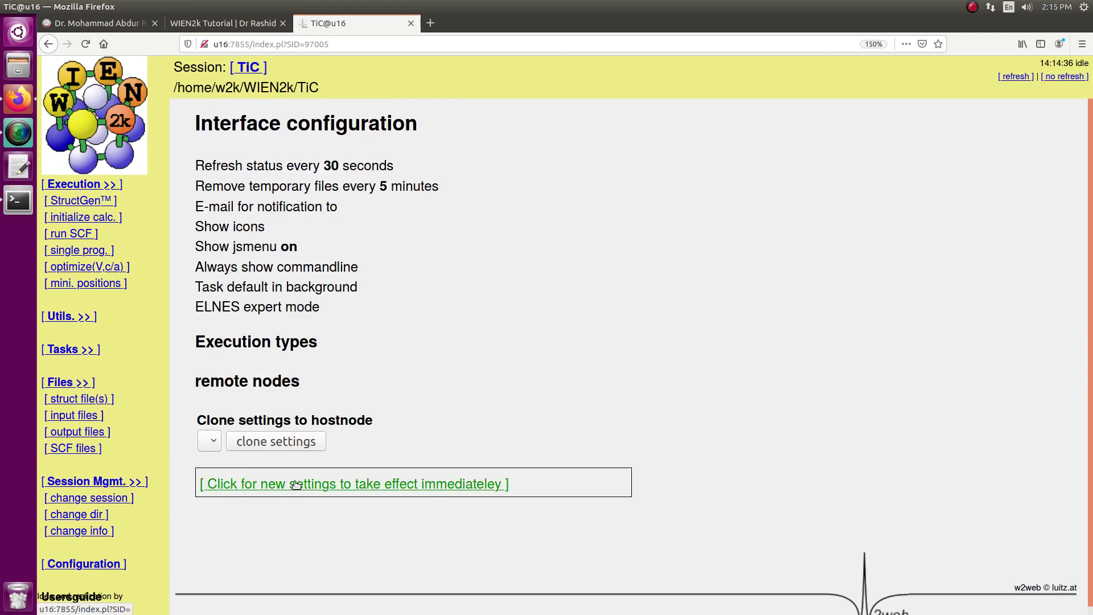
pyautogui.click(356, 485)
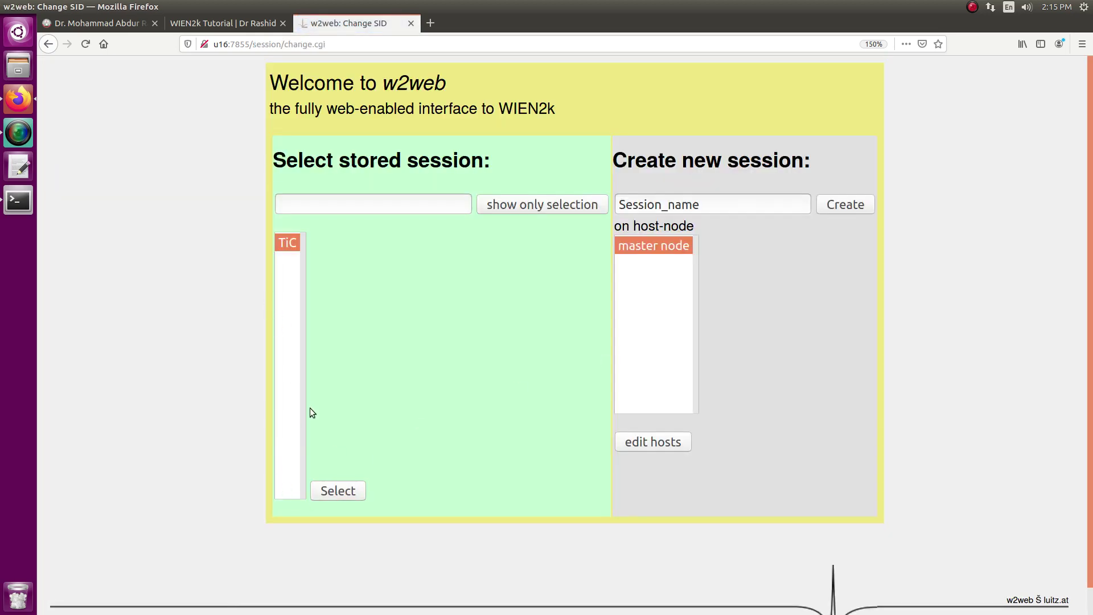
pyautogui.click(337, 490)
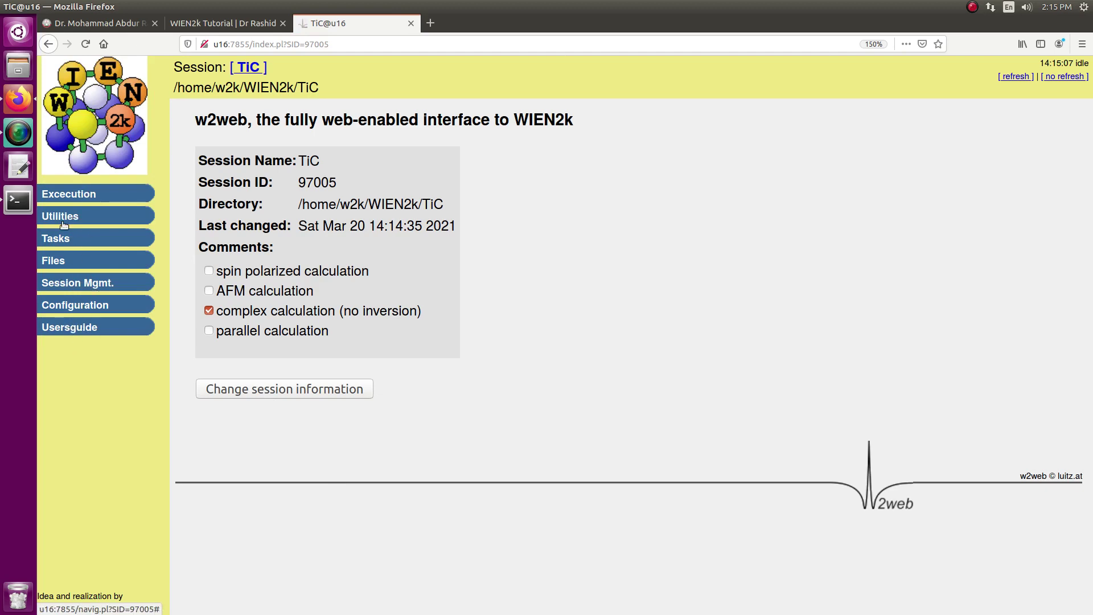
pyautogui.click(62, 196)
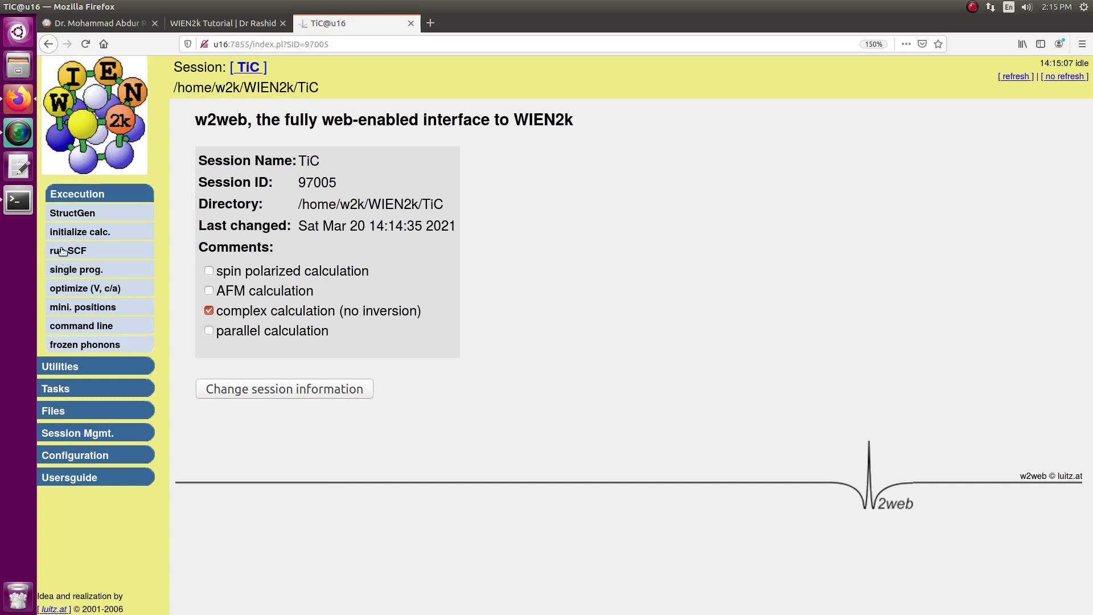
pyautogui.click(19, 208)
# Launch XCrySDen with 'xcrysden &', quit it again and clear the terminal
pyautogui.write('xc')
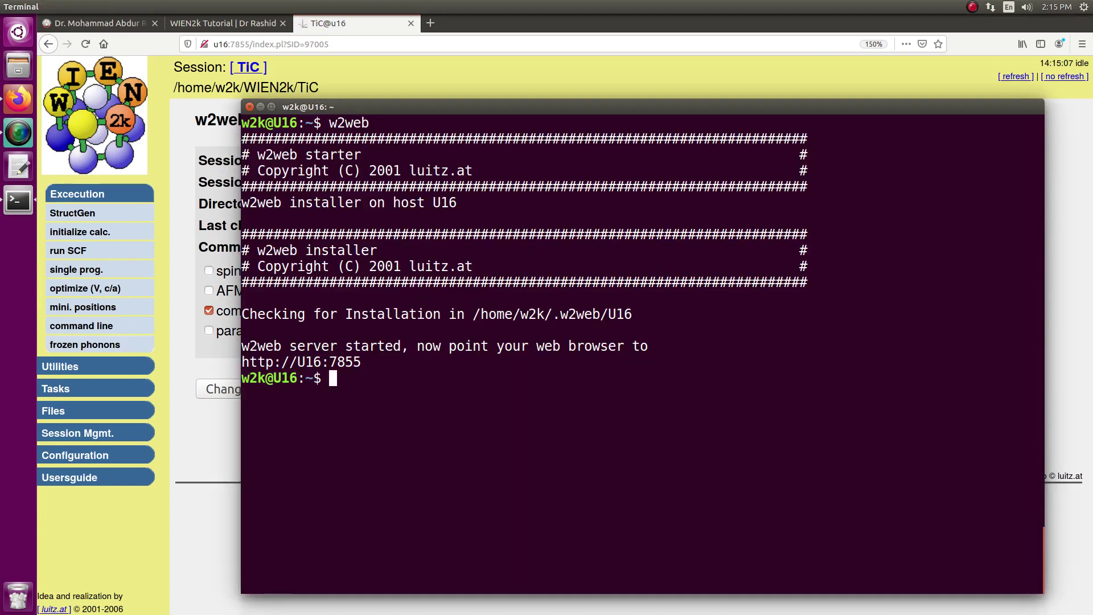
pyautogui.write('rysden')
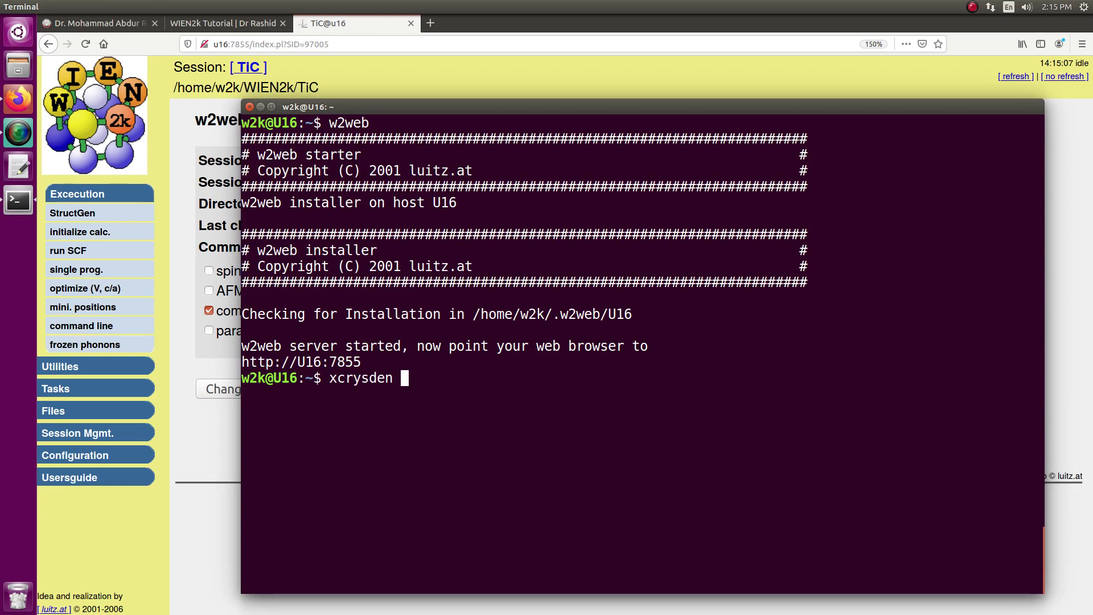
pyautogui.write(' &')
pyautogui.press('Return')
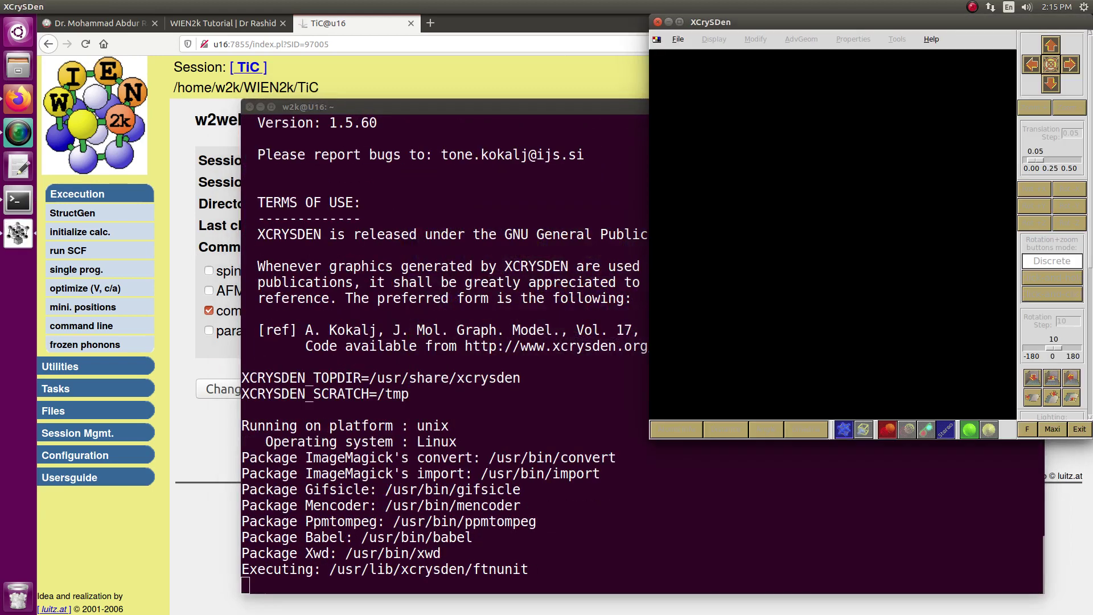
pyautogui.hotkey('alt', 'F4')
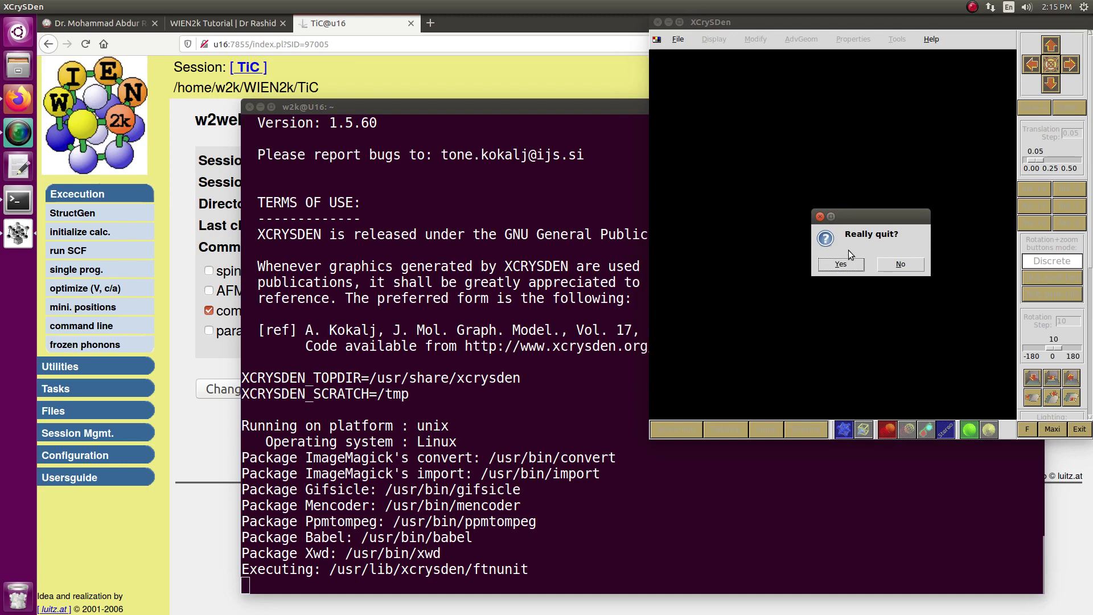
pyautogui.click(841, 263)
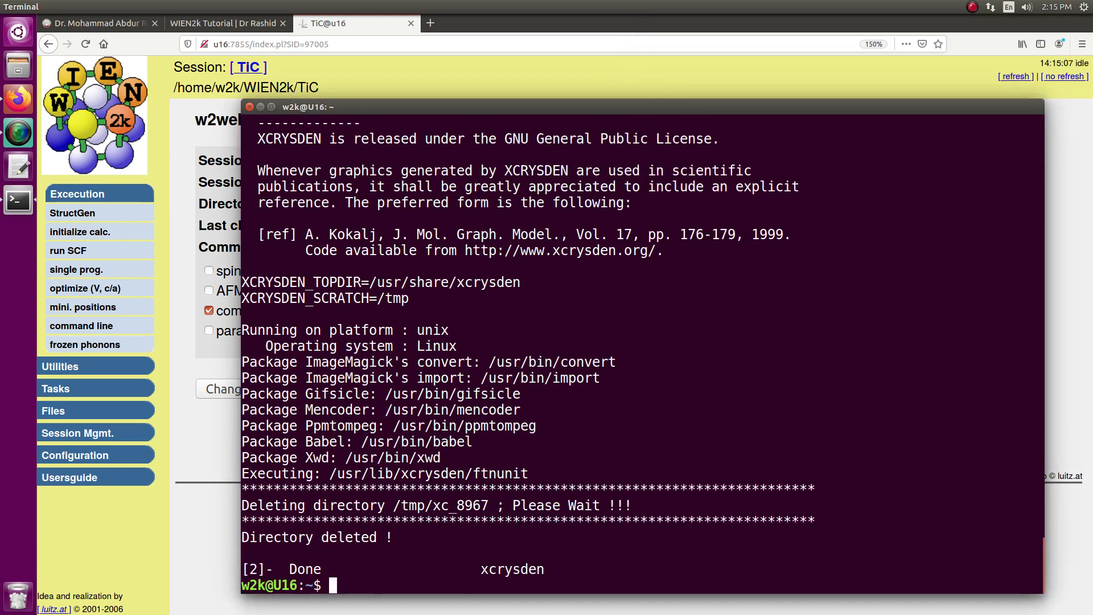
pyautogui.hotkey('ctrl', 'l')
pyautogui.hotkey('alt', 'Tab')
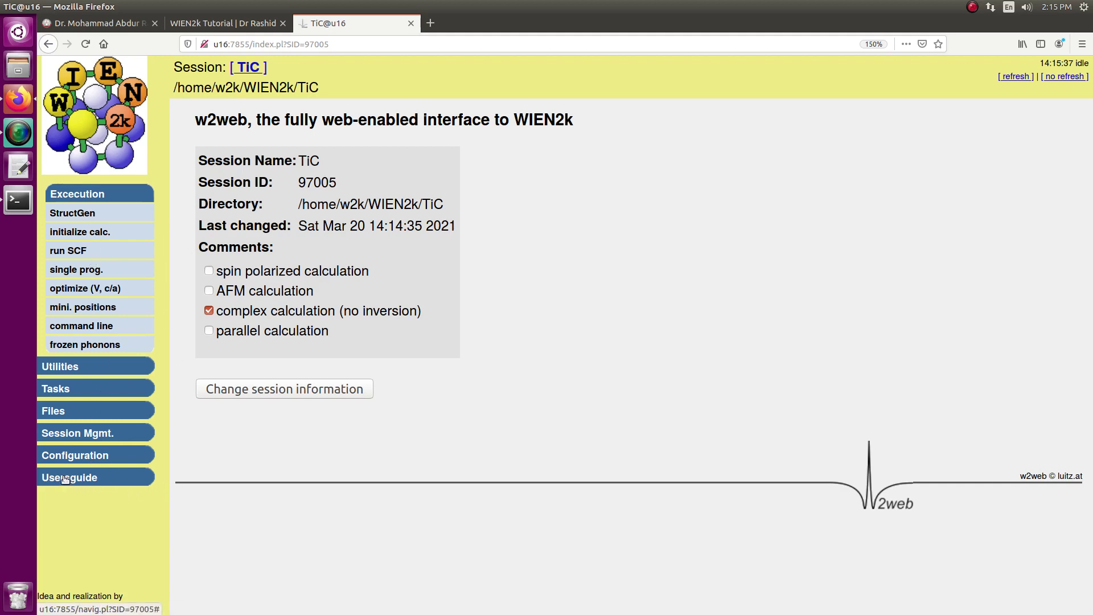
# Open the PDF version of the user's guide, which reports File not found
pyautogui.click(88, 482)
pyautogui.click(63, 366)
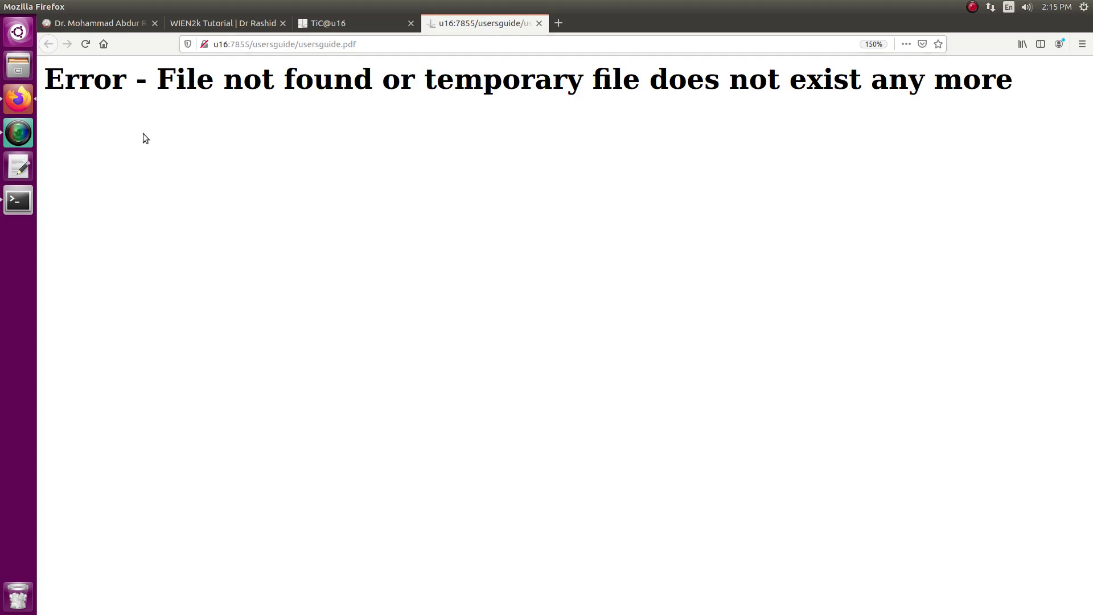
pyautogui.click(28, 202)
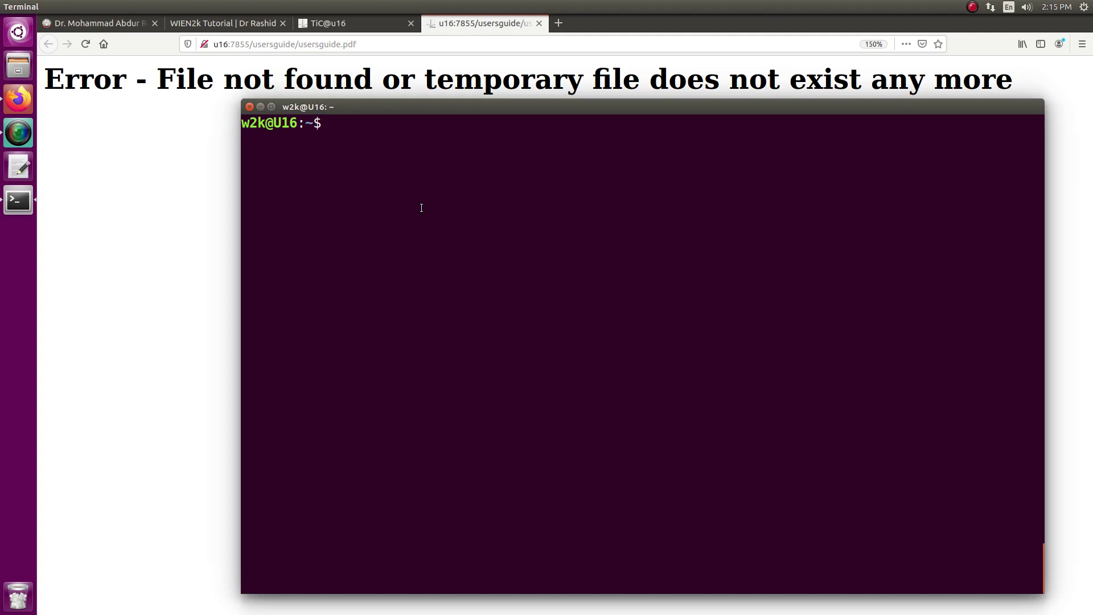
# Change into $WIENROOT/SRC_w2web and list its contents
pyautogui.write('cd $WIENROOT')
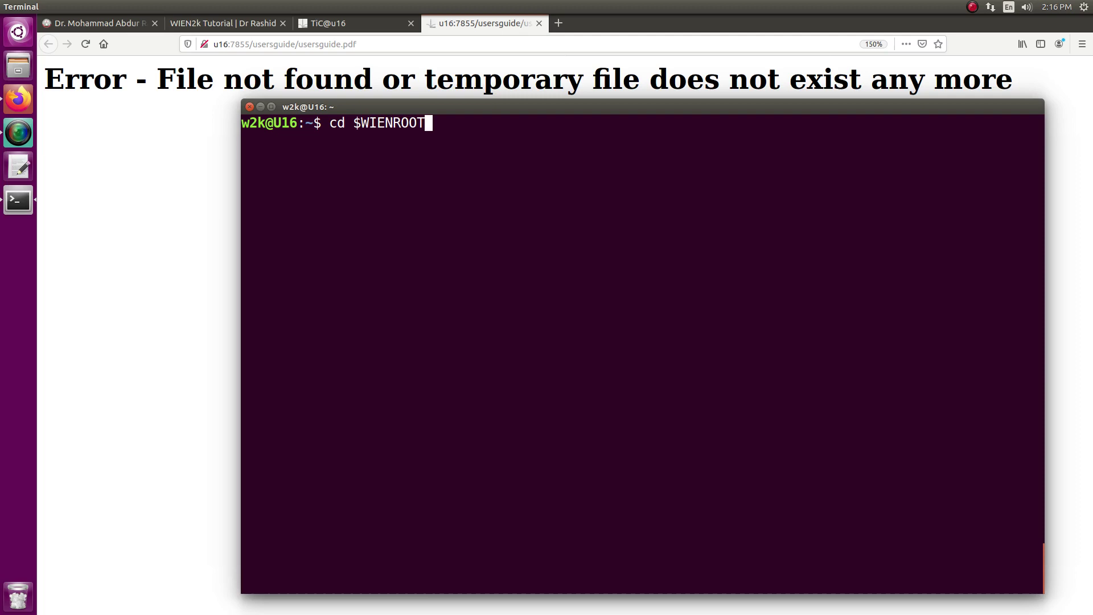
pyautogui.press('Return')
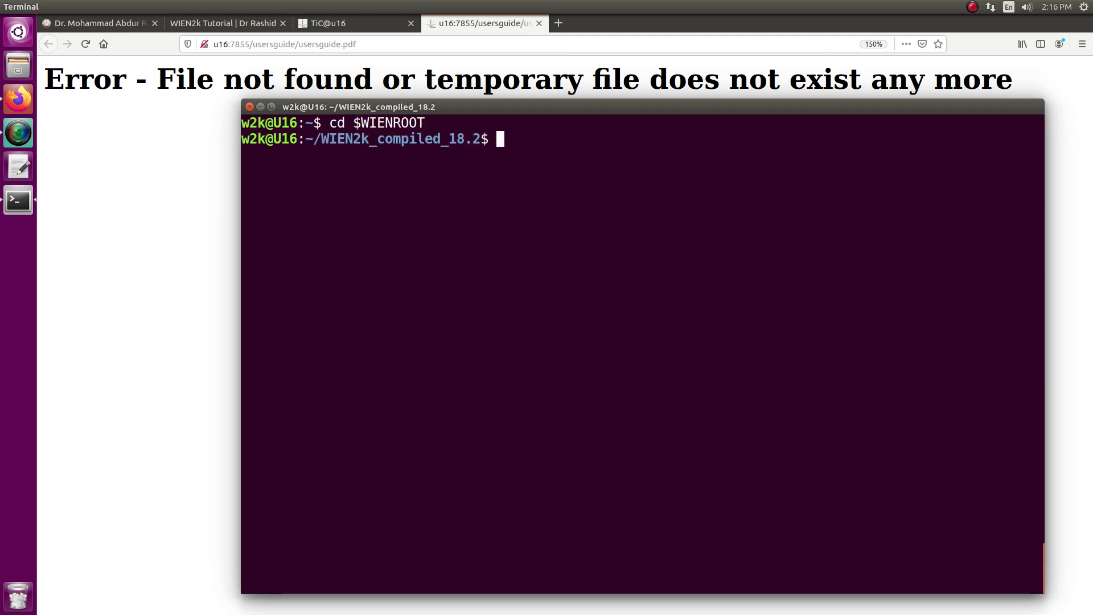
pyautogui.write('cd SRC_w2we')
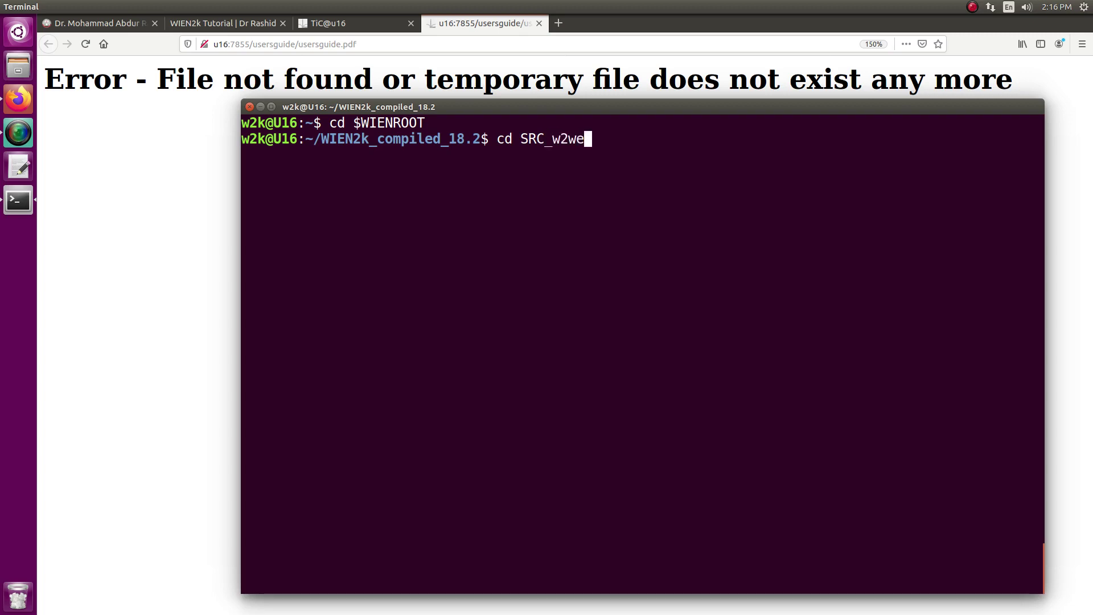
pyautogui.press('Tab')
pyautogui.press('Return')
pyautogui.write('ls')
pyautogui.press('Return')
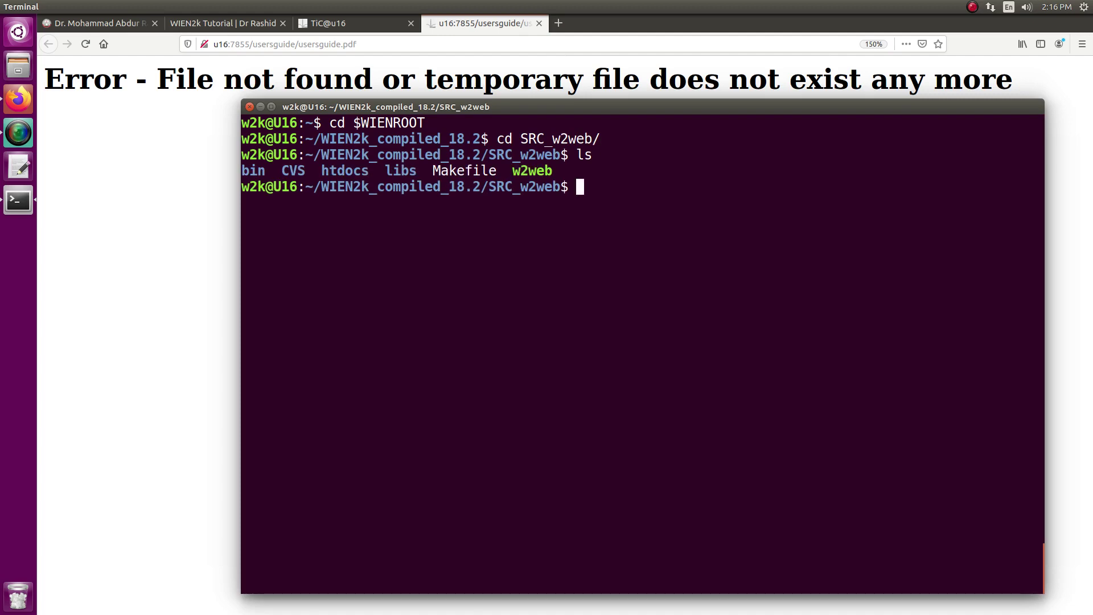
# Enter the htdocs folder, list it and mark the broken usersguide entry
pyautogui.write('cd')
pyautogui.doubleClick(326, 170)
pyautogui.click(408, 274)
pyautogui.write('htdo')
pyautogui.press('Tab')
pyautogui.press('Return')
pyautogui.write('ls')
pyautogui.press('Return')
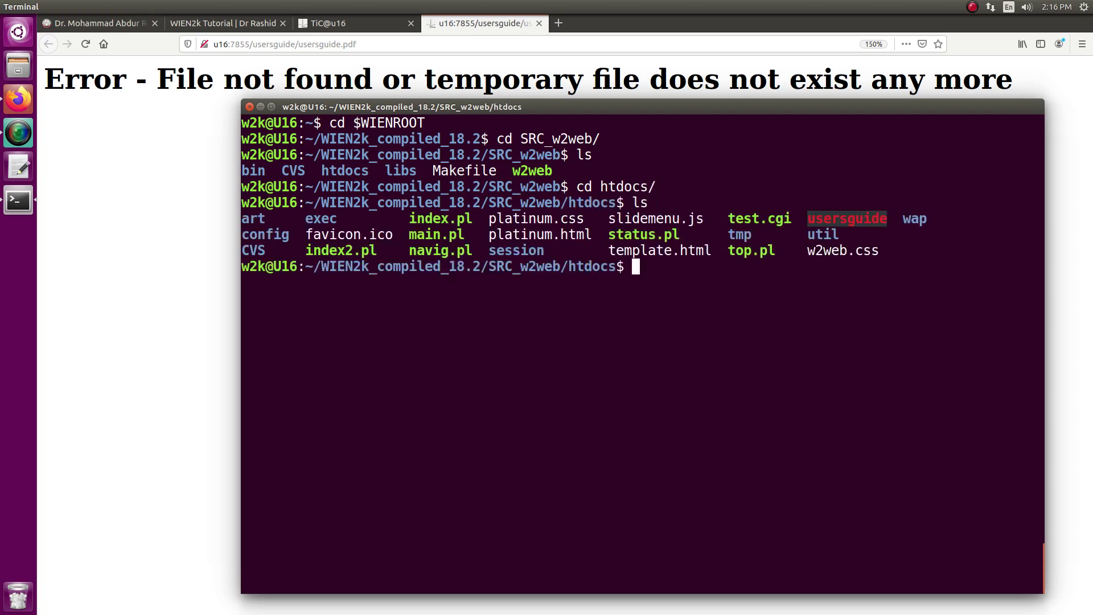
pyautogui.doubleClick(835, 217)
# Delete the broken usersguide link with 'rm usersguide'
pyautogui.write('rm us')
pyautogui.press('Tab')
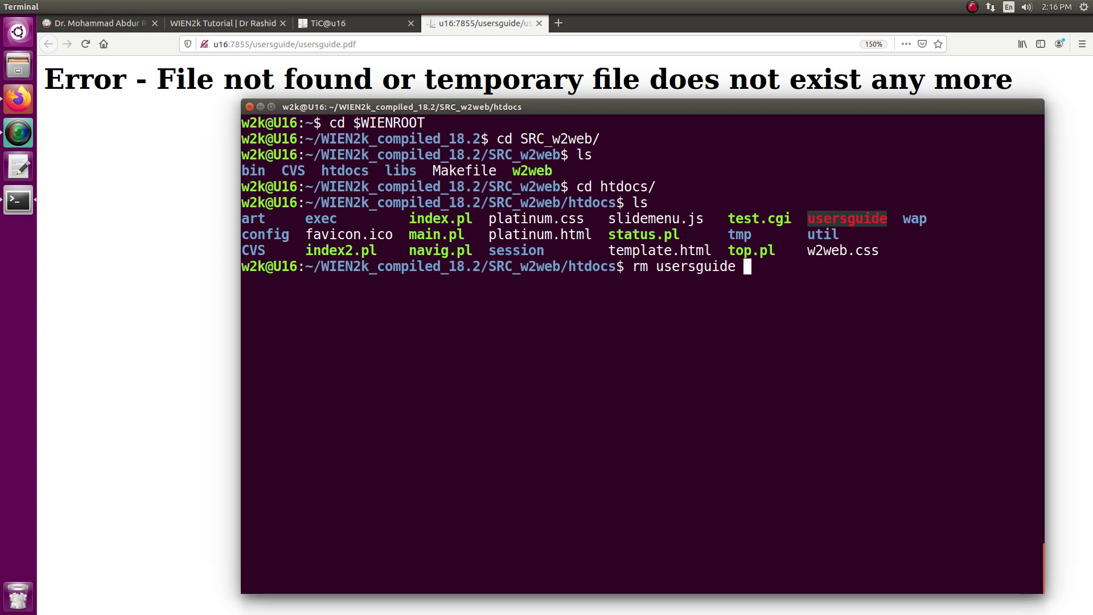
pyautogui.press('Return')
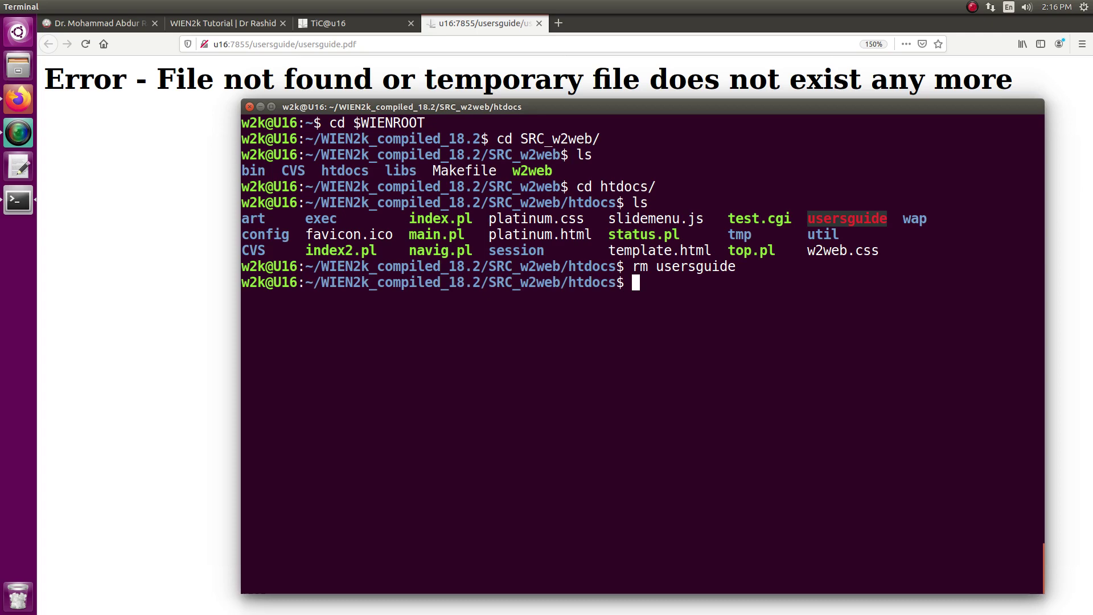
# Create a usersguide symbolic link pointing to ../../SRC_usersguide_html/
pyautogui.press('Up')
pyautogui.press('Left')
pyautogui.press('Left')
pyautogui.press('Left')
pyautogui.press('Left')
pyautogui.press('Left')
pyautogui.press('Left')
pyautogui.press('Left')
pyautogui.press('Left')
pyautogui.press('Left')
pyautogui.press('Left')
pyautogui.press('Left')
pyautogui.press('Left')
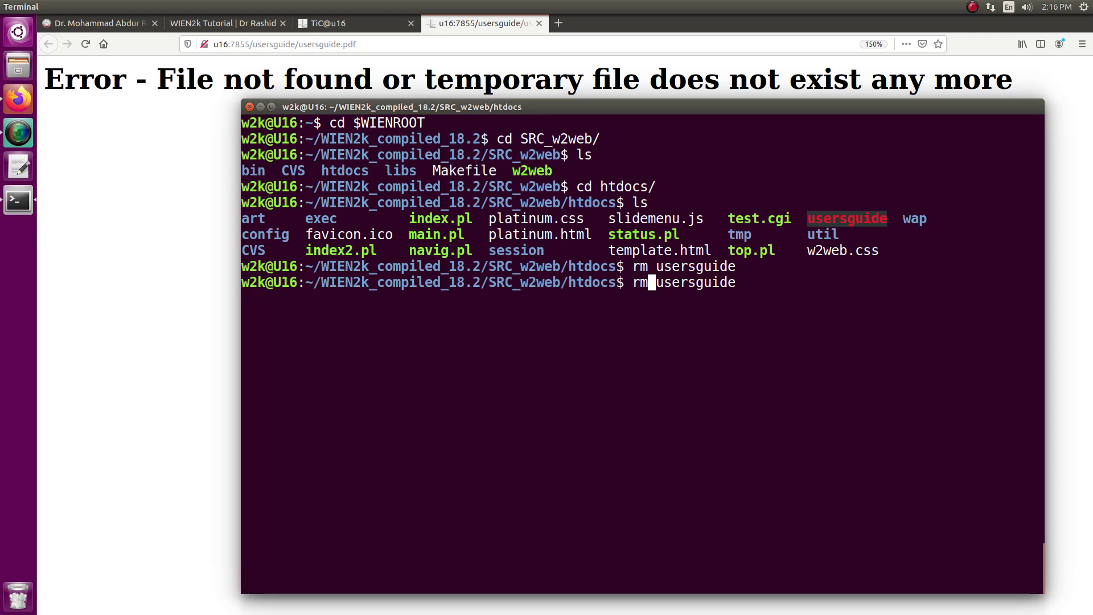
pyautogui.press('BackSpace')
pyautogui.press('BackSpace')
pyautogui.write('ln -s ')
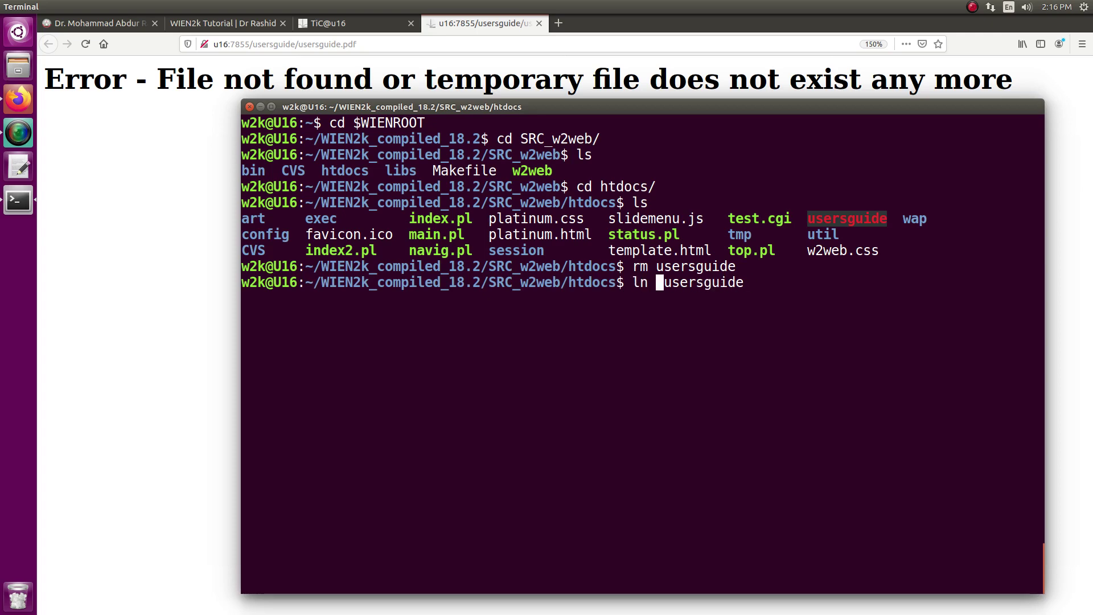
pyautogui.write('../')
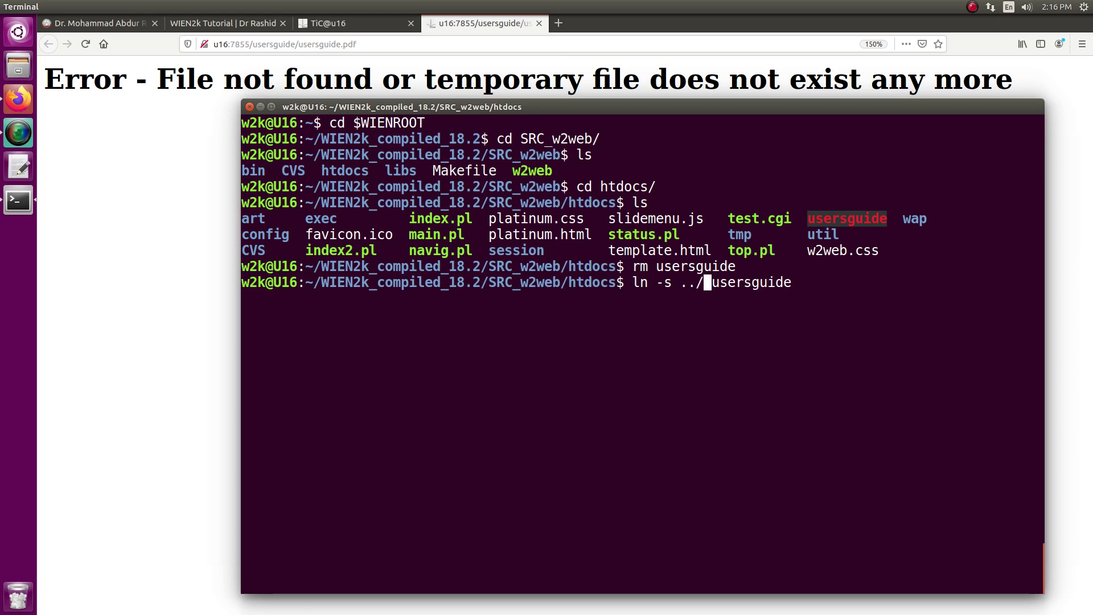
pyautogui.write('../')
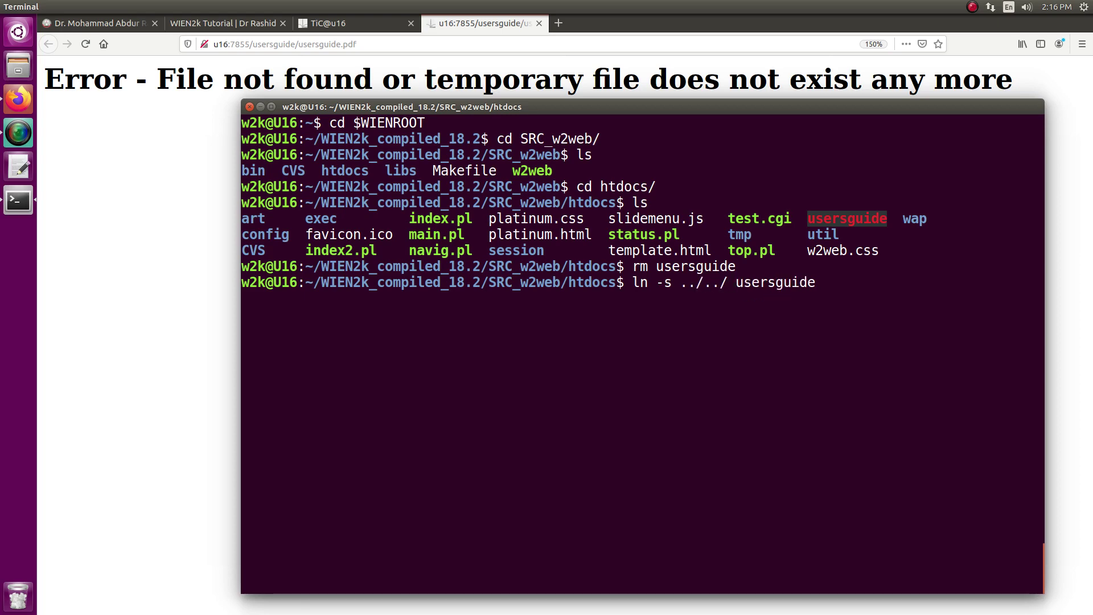
pyautogui.moveTo(328, 282); pyautogui.dragTo(416, 282)
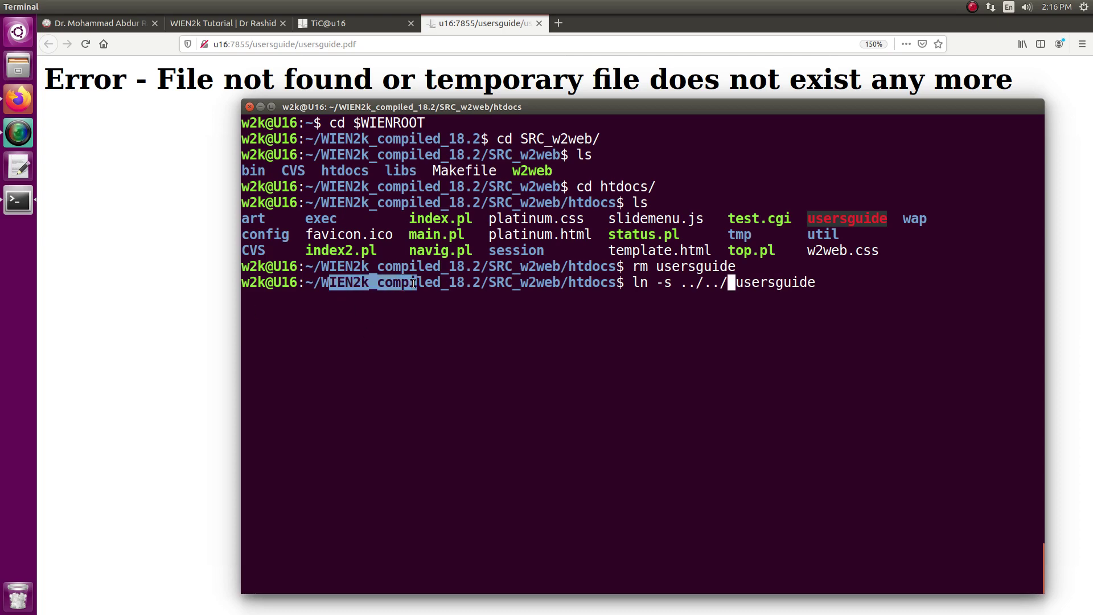
pyautogui.click(432, 308)
pyautogui.write('SRC')
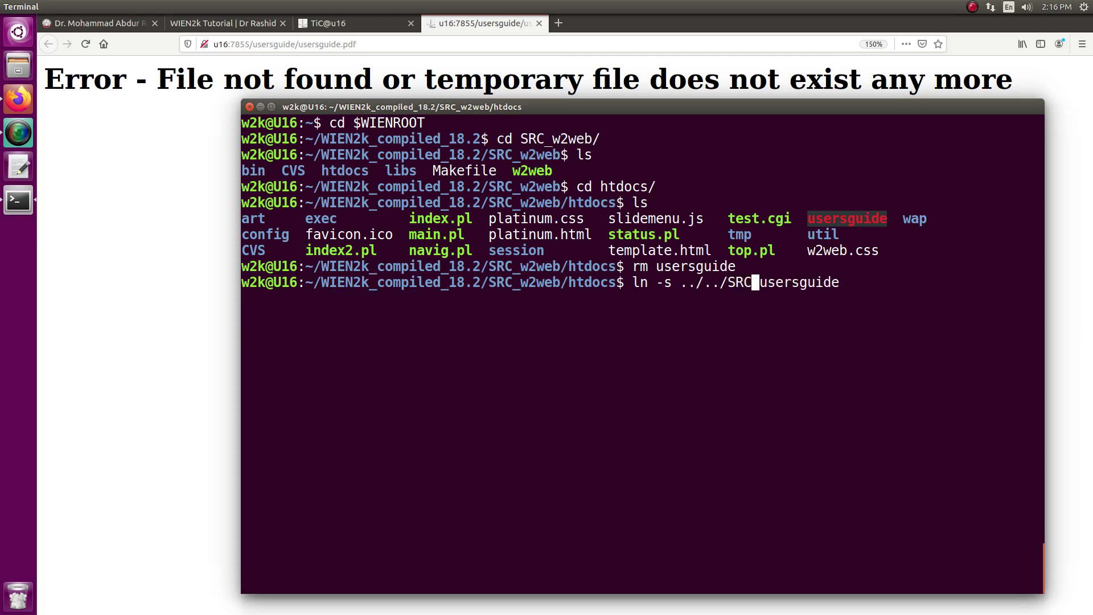
pyautogui.write('_u')
pyautogui.press('Tab')
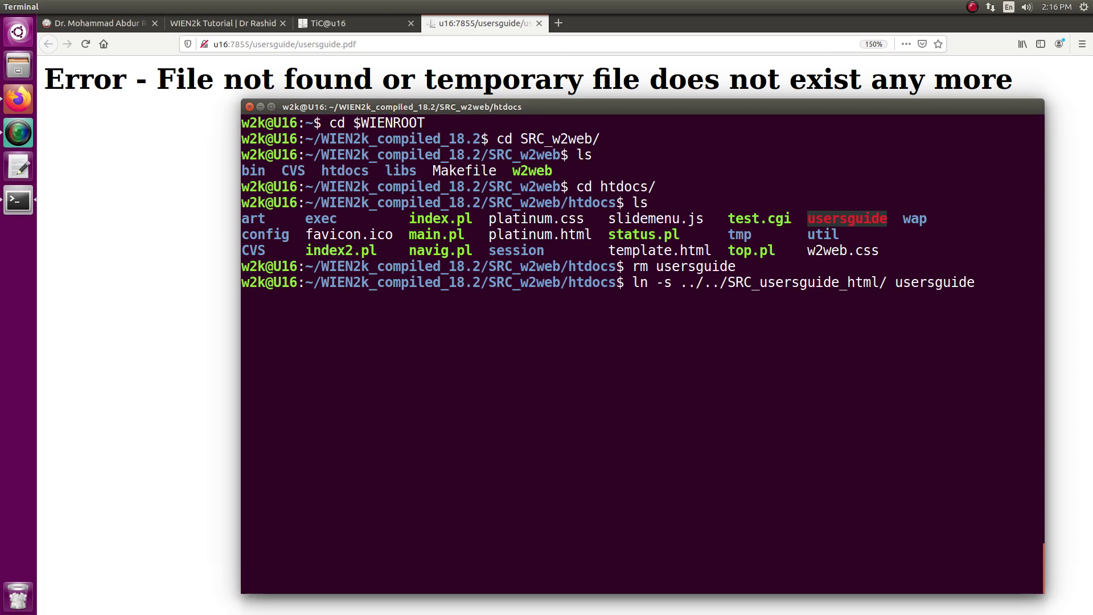
pyautogui.press('Return')
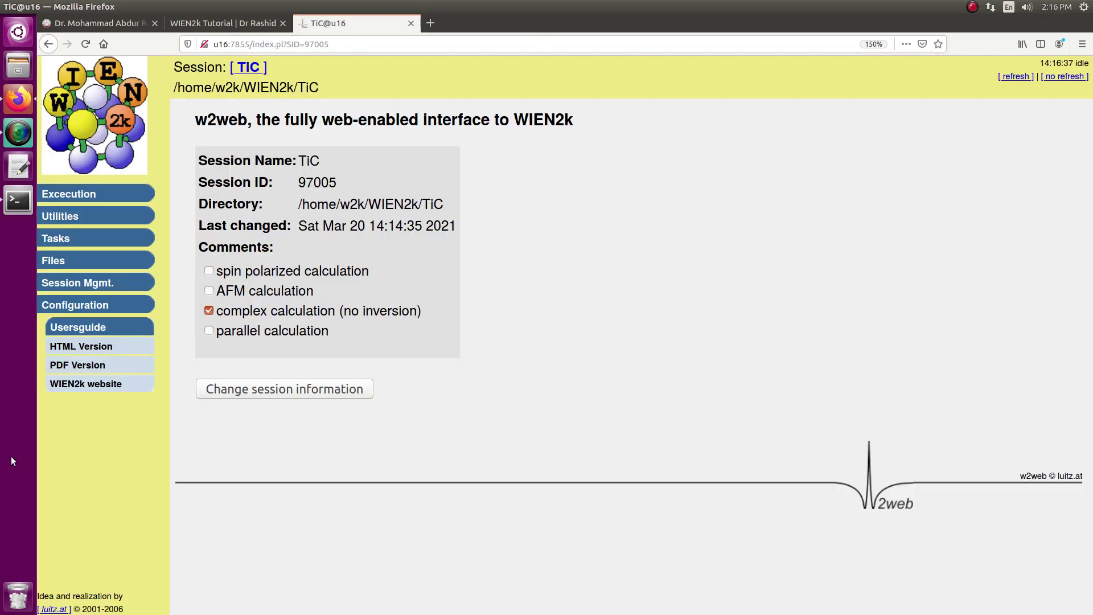
# Open the user's guide PDF at page 16 and locate the TiC lattice constant 4.328
pyautogui.click(62, 367)
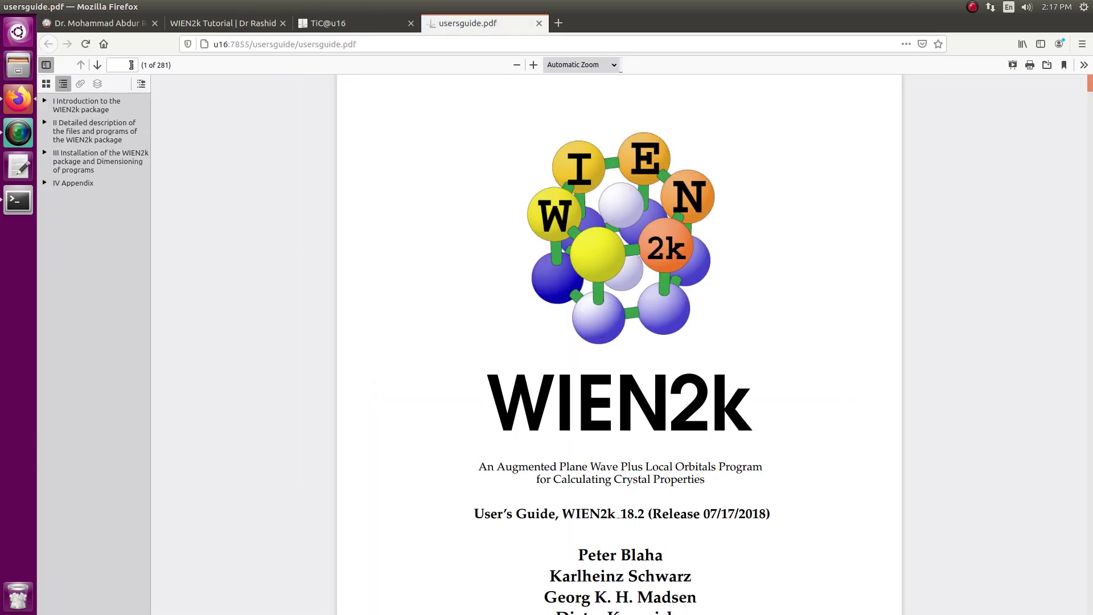
pyautogui.scroll(-5, 432, 270)
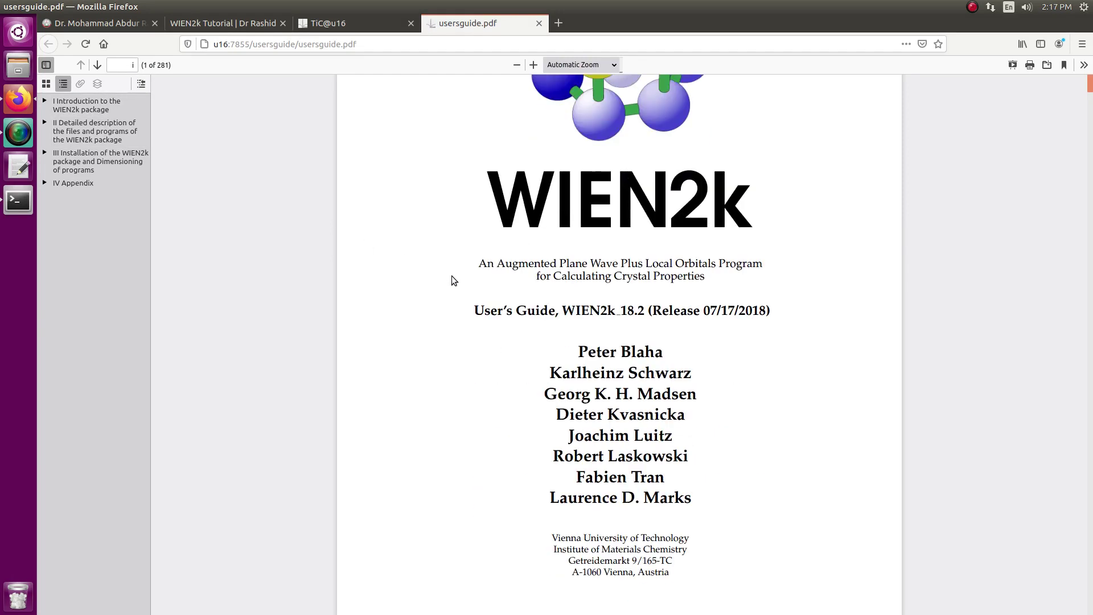
pyautogui.click(130, 65)
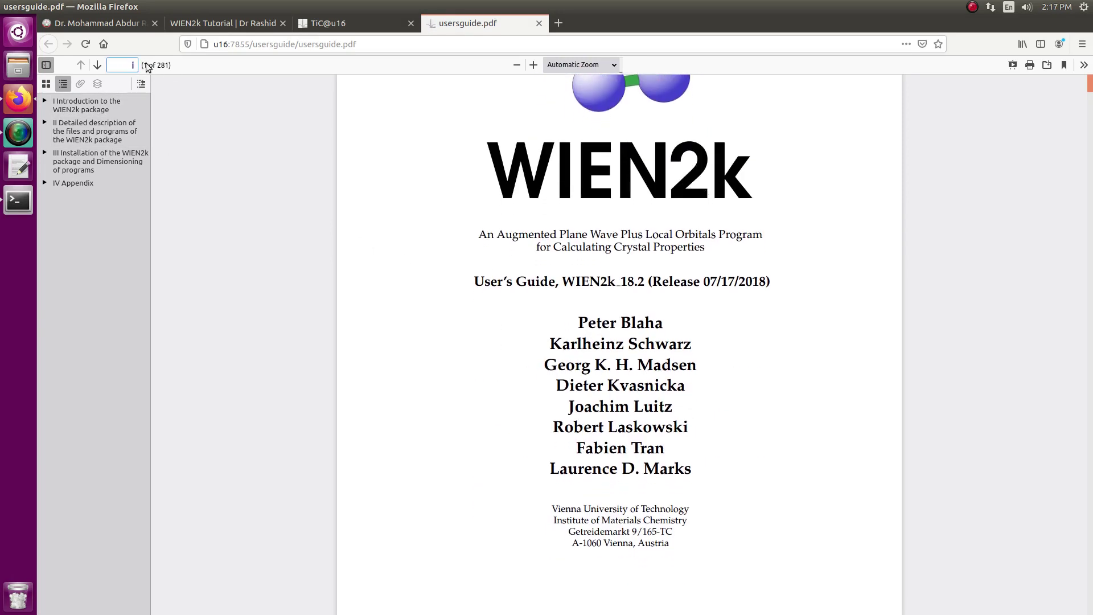
pyautogui.press('Return')
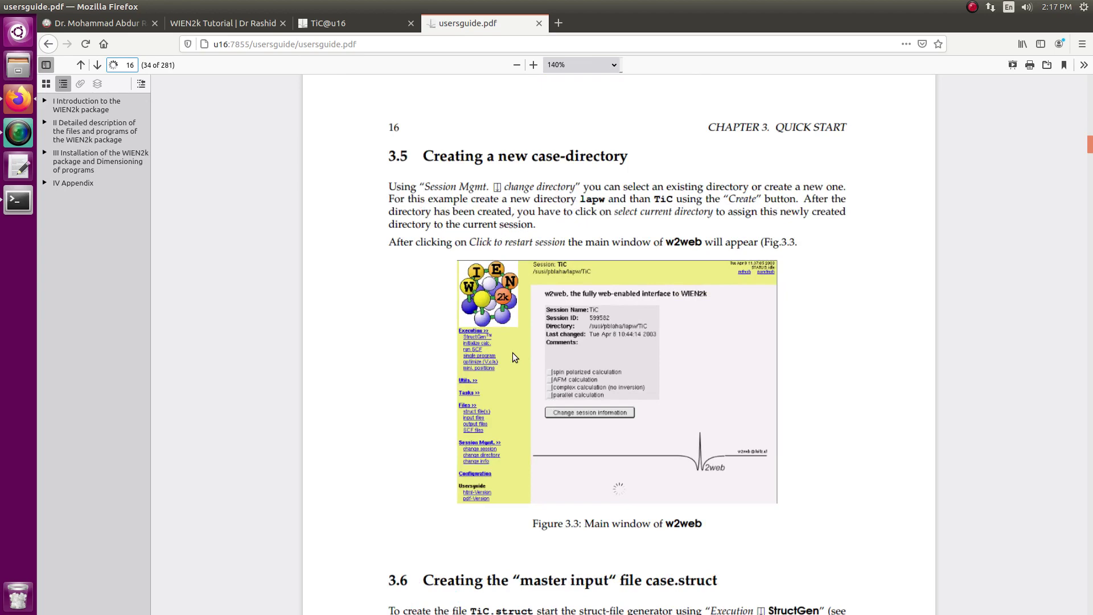
pyautogui.keyDown('ctrl'); pyautogui.scroll(6, 441, 258); pyautogui.keyUp('ctrl')
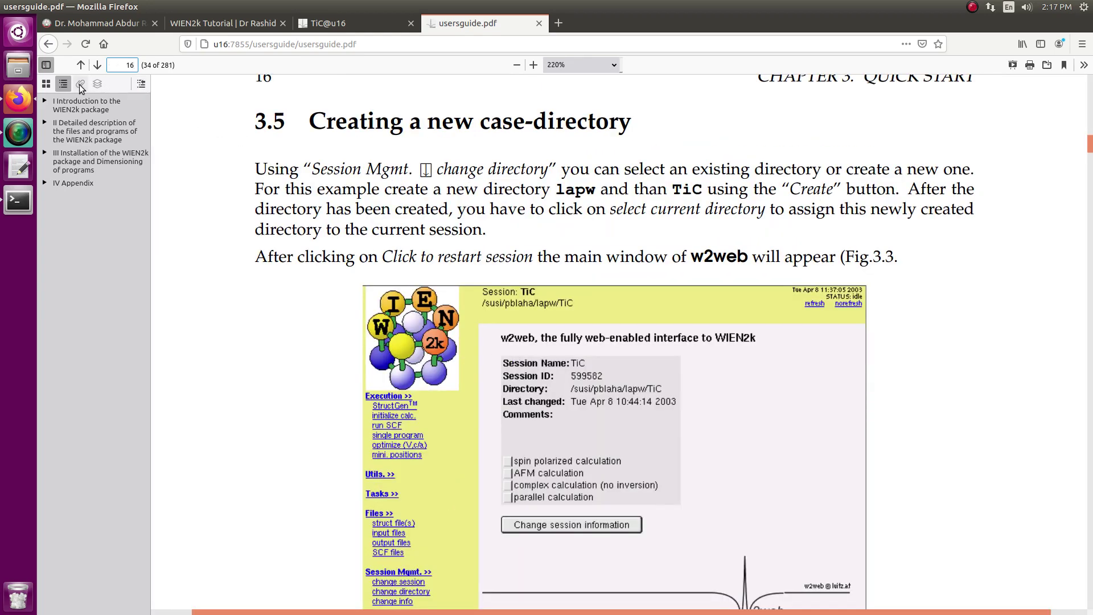
pyautogui.click(141, 84)
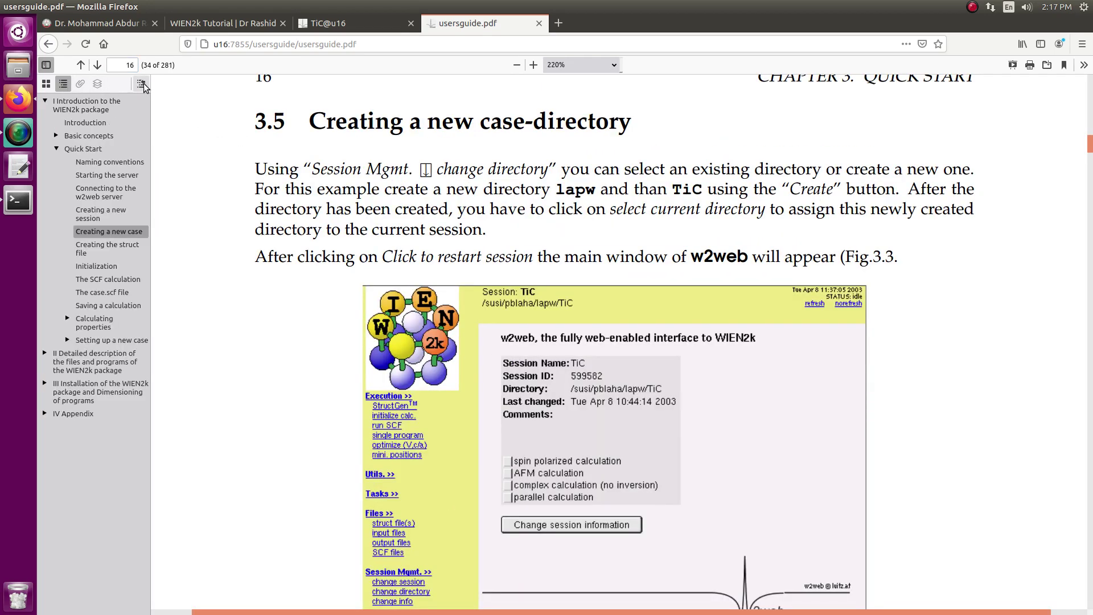
pyautogui.scroll(-2, 462, 372)
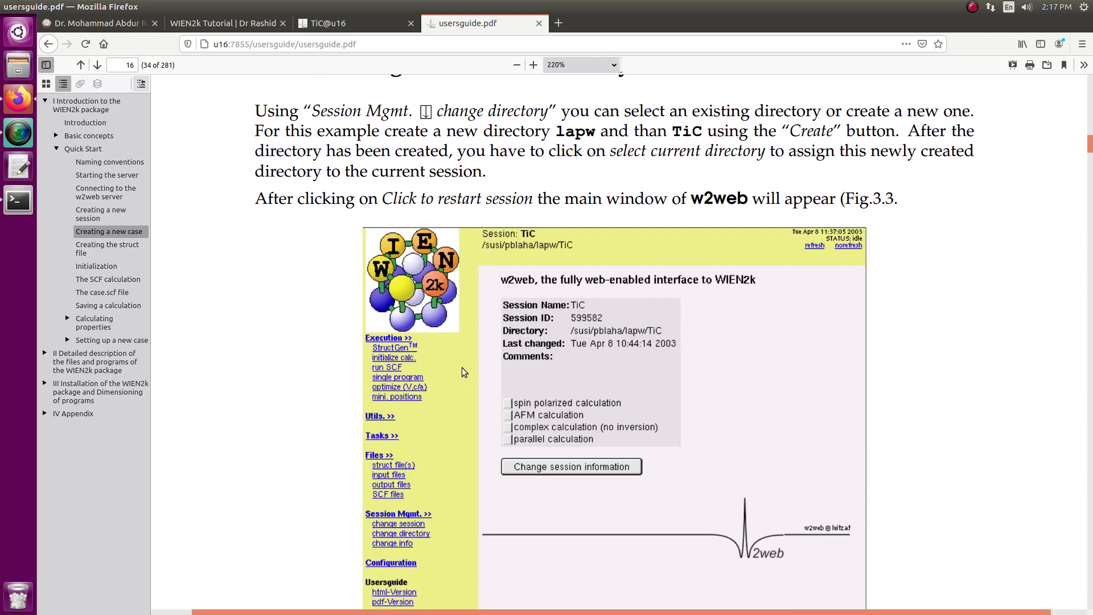
pyautogui.scroll(-10, 402, 361)
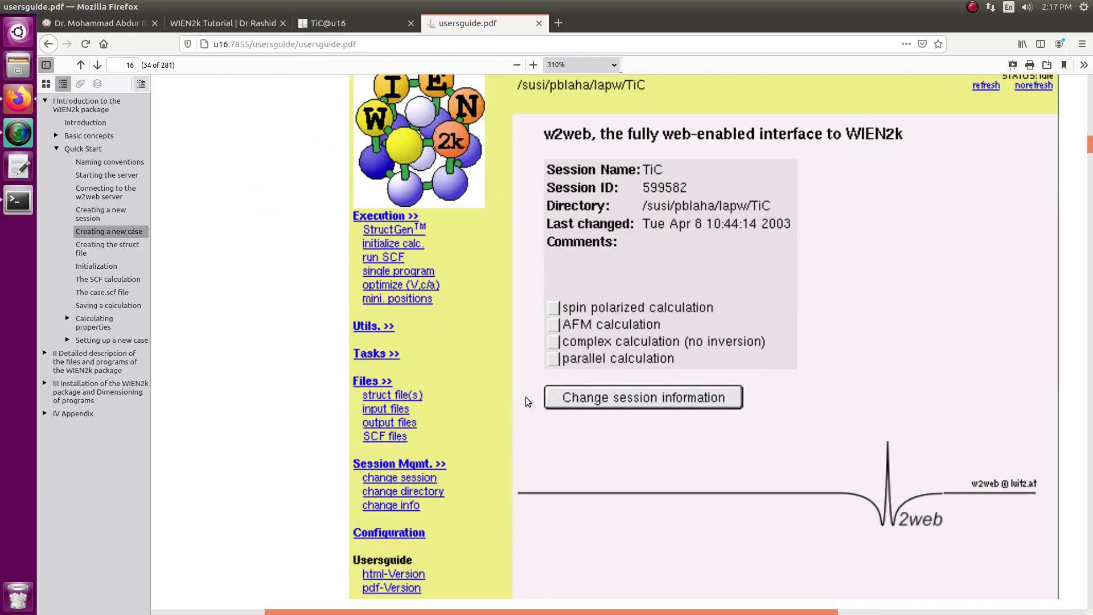
pyautogui.keyDown('ctrl'); pyautogui.scroll(3, 537, 403); pyautogui.keyUp('ctrl')
pyautogui.scroll(-3, 538, 404)
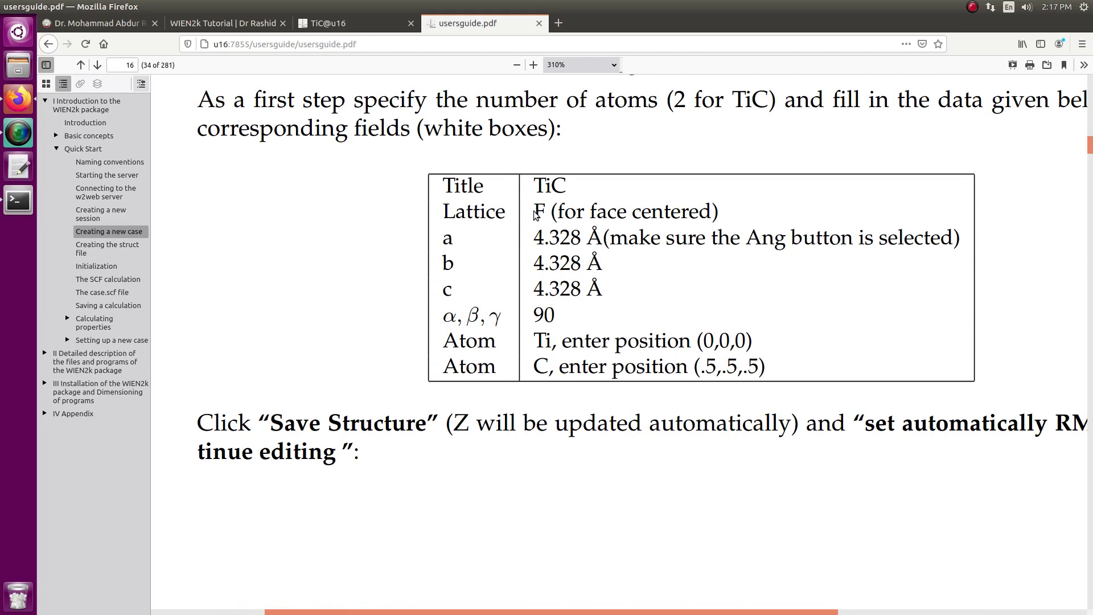
pyautogui.moveTo(534, 238); pyautogui.dragTo(577, 240)
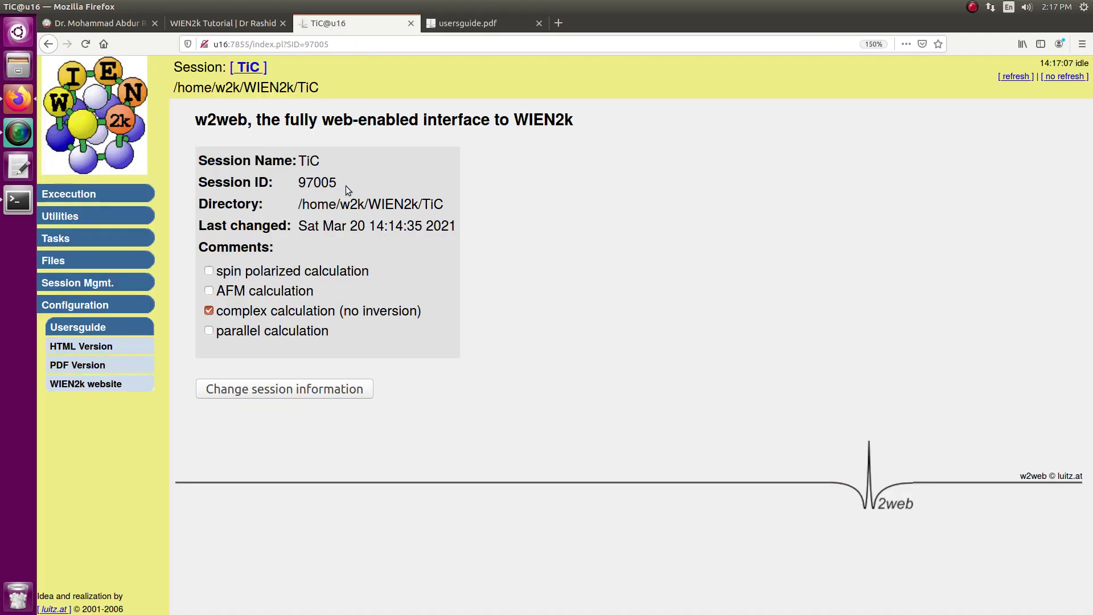
# Return to the TiC w2web session and open StructGen under Execution
pyautogui.click(330, 24)
pyautogui.click(80, 196)
pyautogui.click(77, 219)
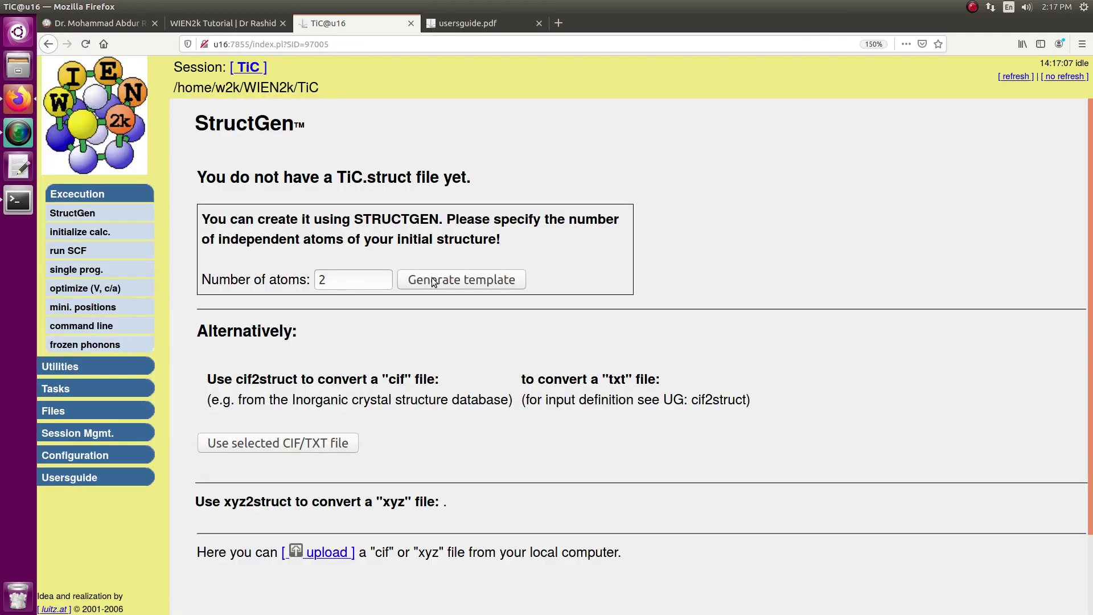
# Generate a 2-atom template with lattice F, title TiC and a=b=c=4.328
pyautogui.click(434, 283)
pyautogui.click(216, 330)
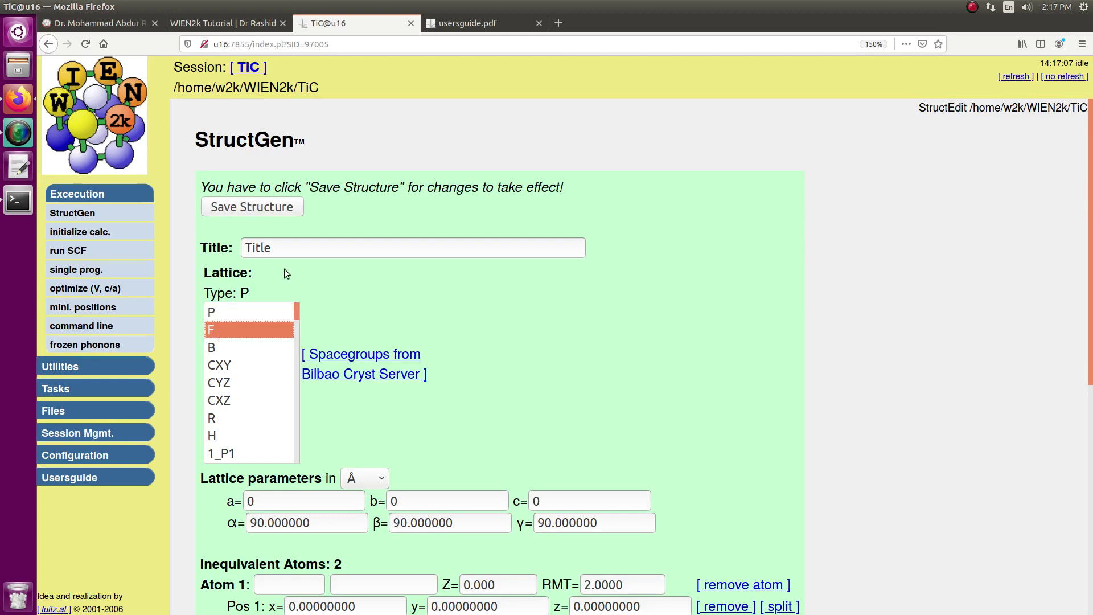
pyautogui.moveTo(282, 248); pyautogui.dragTo(226, 248)
pyautogui.write('TiC')
pyautogui.scroll(-3, 272, 314)
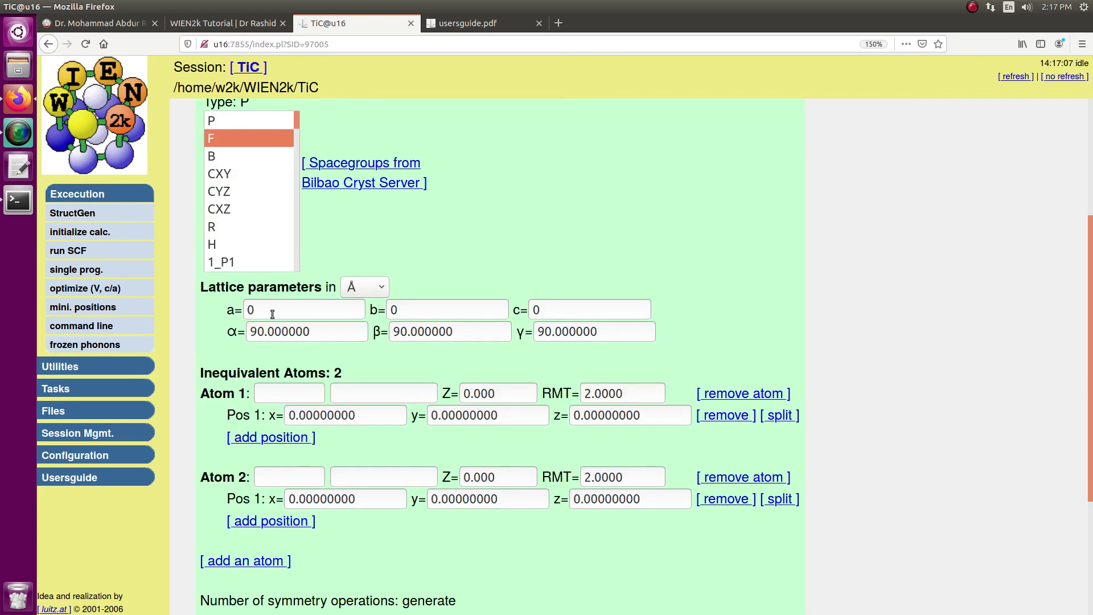
pyautogui.press('BackSpace')
pyautogui.write('4.328')
pyautogui.press('Tab')
pyautogui.write('4.328')
pyautogui.press('Tab')
pyautogui.write('4.328')
# Name the atoms Ti and C and place C at 0.5, 0.5, 0.5
pyautogui.click(483, 26)
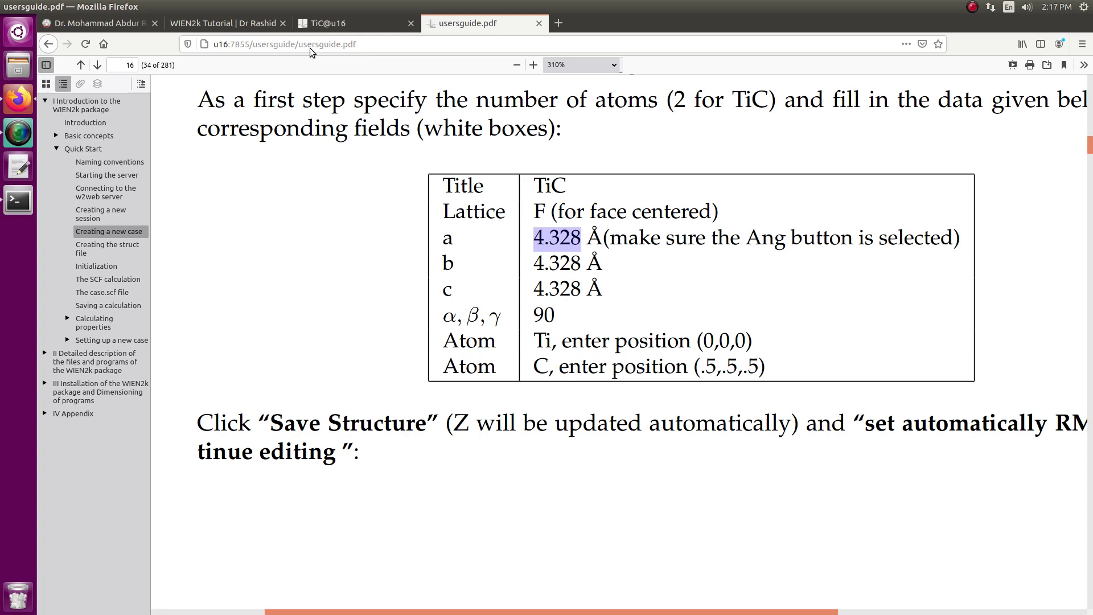
pyautogui.click(323, 25)
pyautogui.click(276, 393)
pyautogui.write('T')
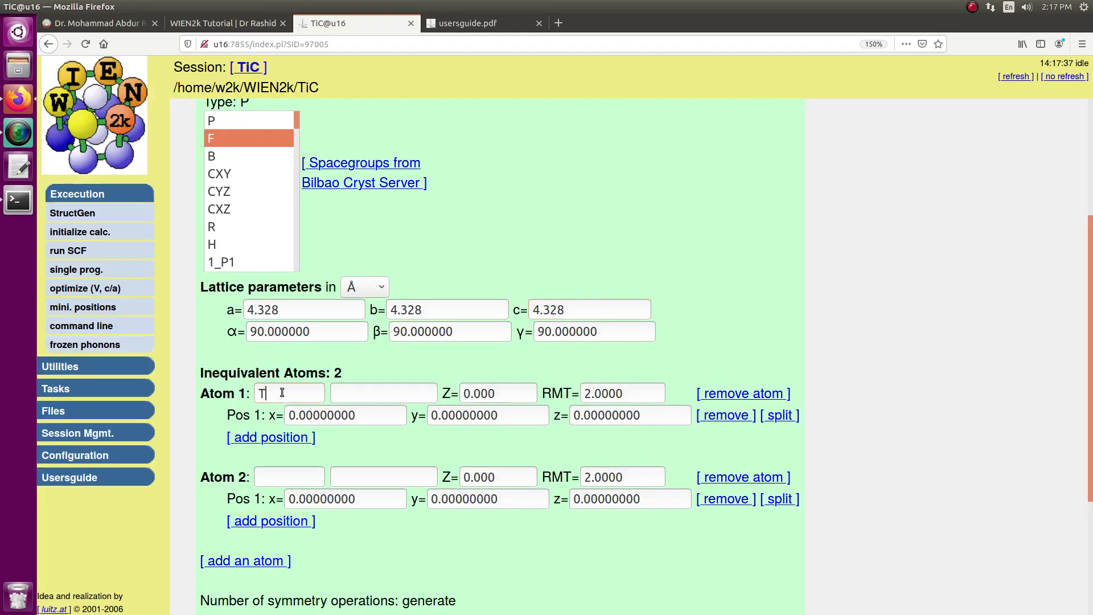
pyautogui.write('i')
pyautogui.write('C')
pyautogui.doubleClick(316, 497)
pyautogui.write('5')
pyautogui.press('Tab')
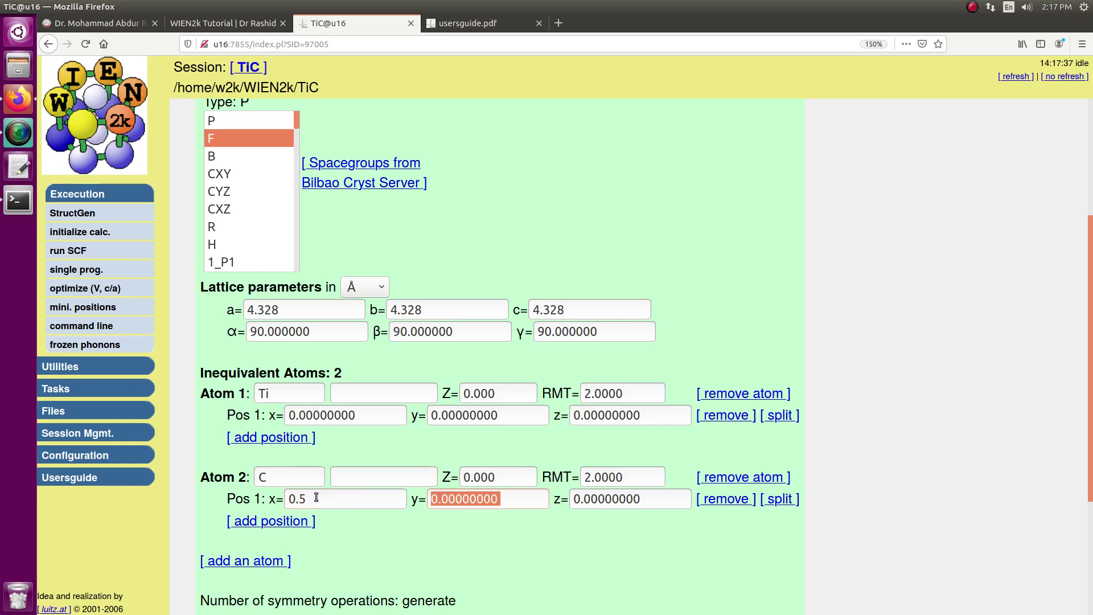
pyautogui.write('0.5')
pyautogui.press('Tab')
pyautogui.write('0.5')
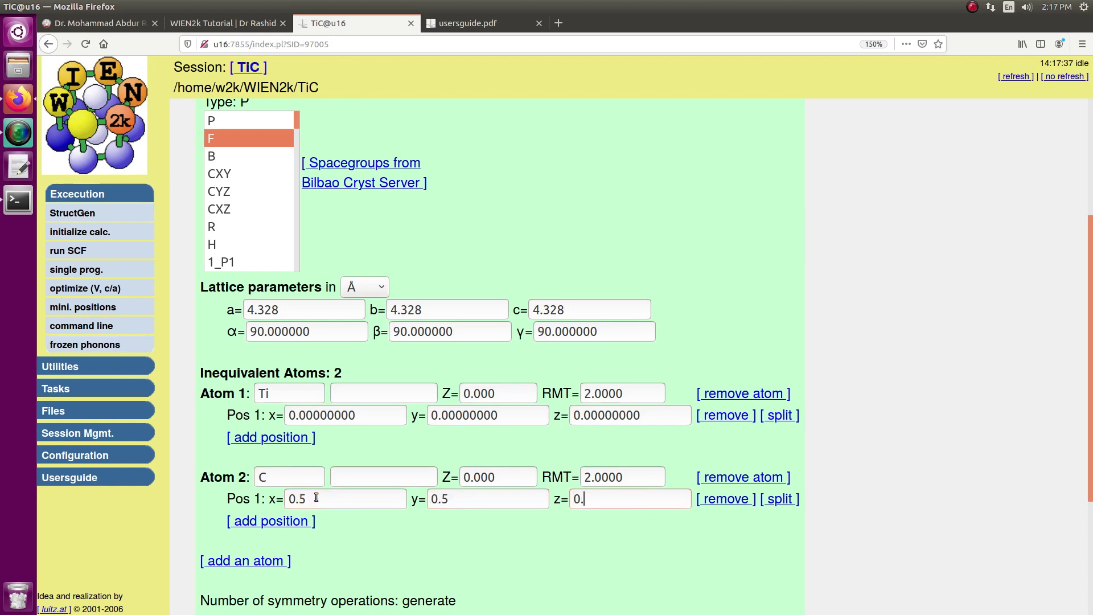
pyautogui.scroll(-3, 304, 408)
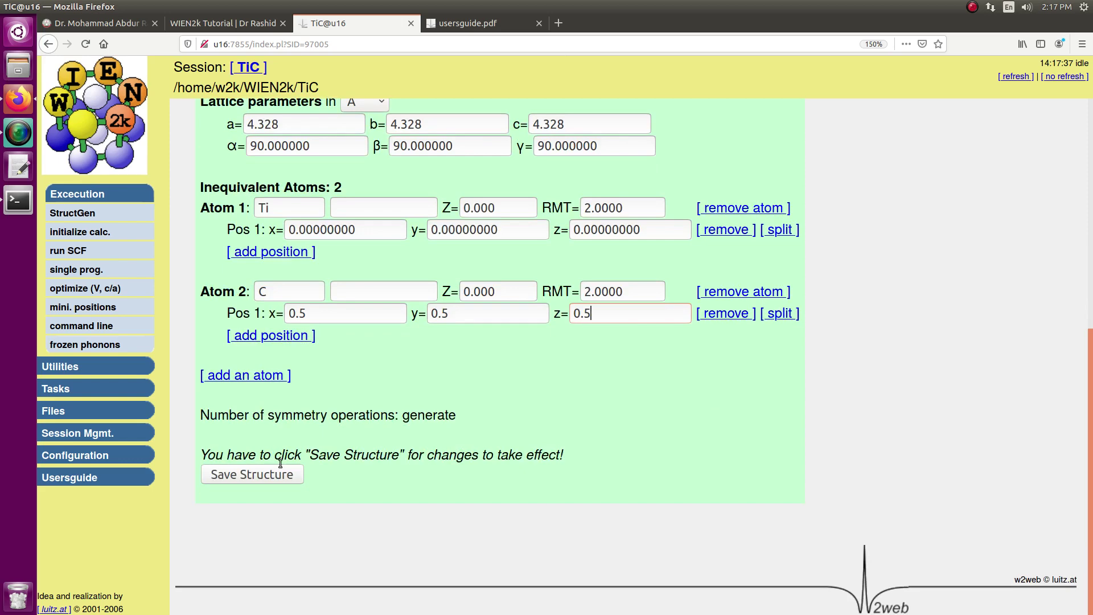
# Save the structure with automatic RMTs at 0% reduction (Ti 2.19) and finalise the struct file
pyautogui.click(249, 539)
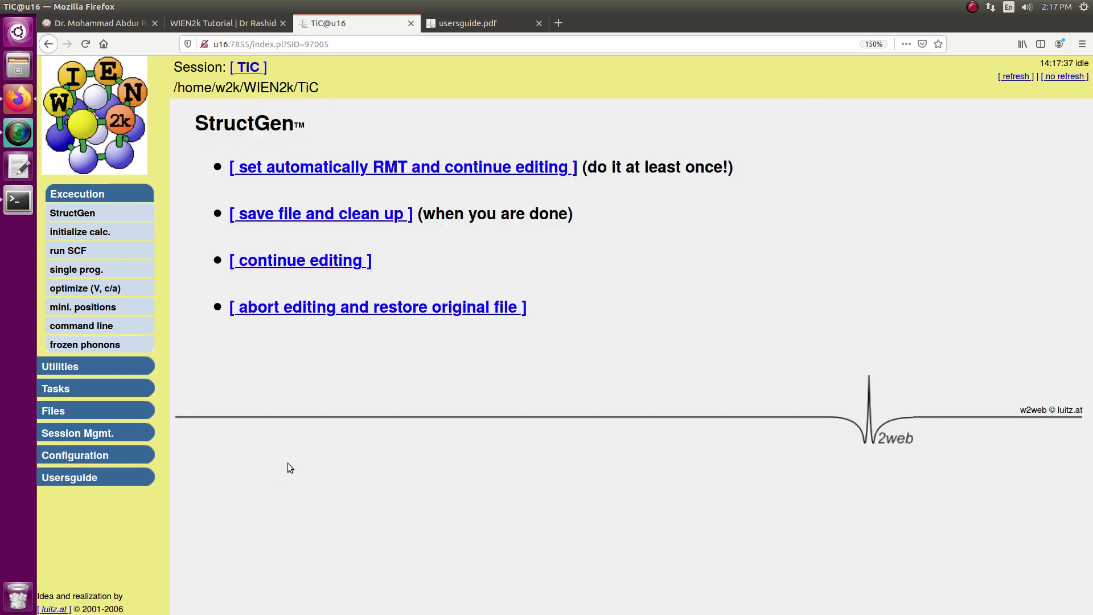
pyautogui.click(300, 169)
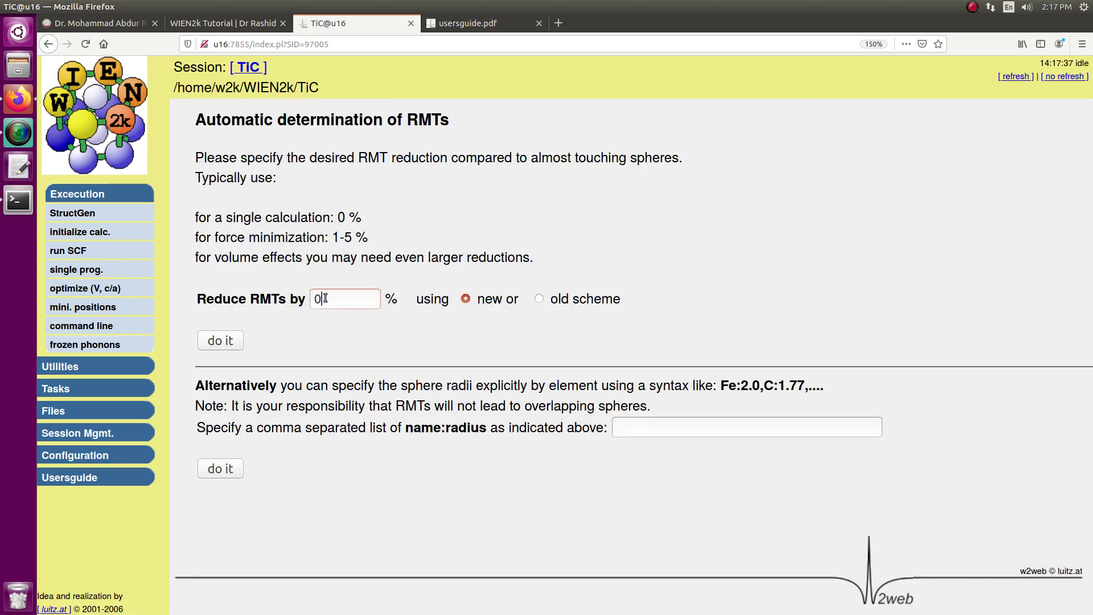
pyautogui.click(219, 338)
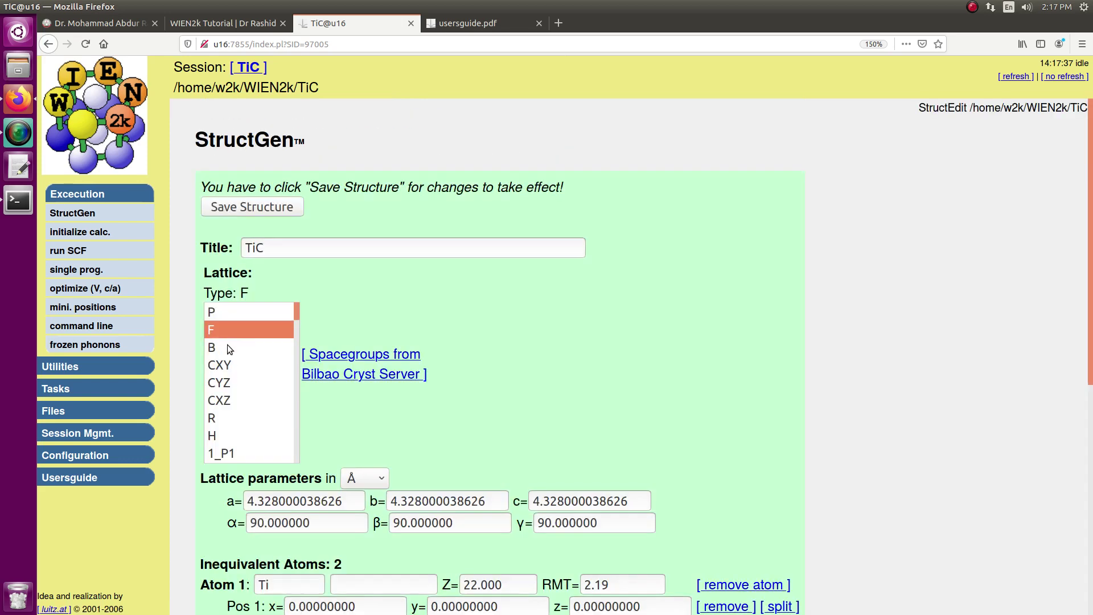
pyautogui.click(268, 207)
pyautogui.click(277, 214)
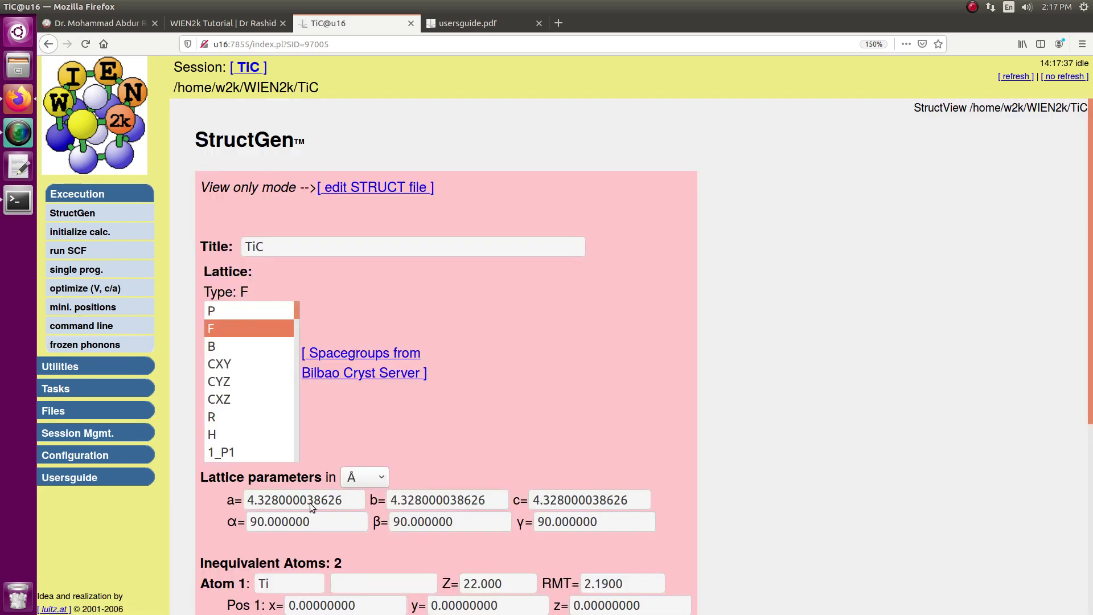
pyautogui.scroll(-4, 310, 503)
# List ~/WIEN2k/TiC (TiC.struct and setrmt outputs) via cdw, then return to the home directory
pyautogui.click(19, 206)
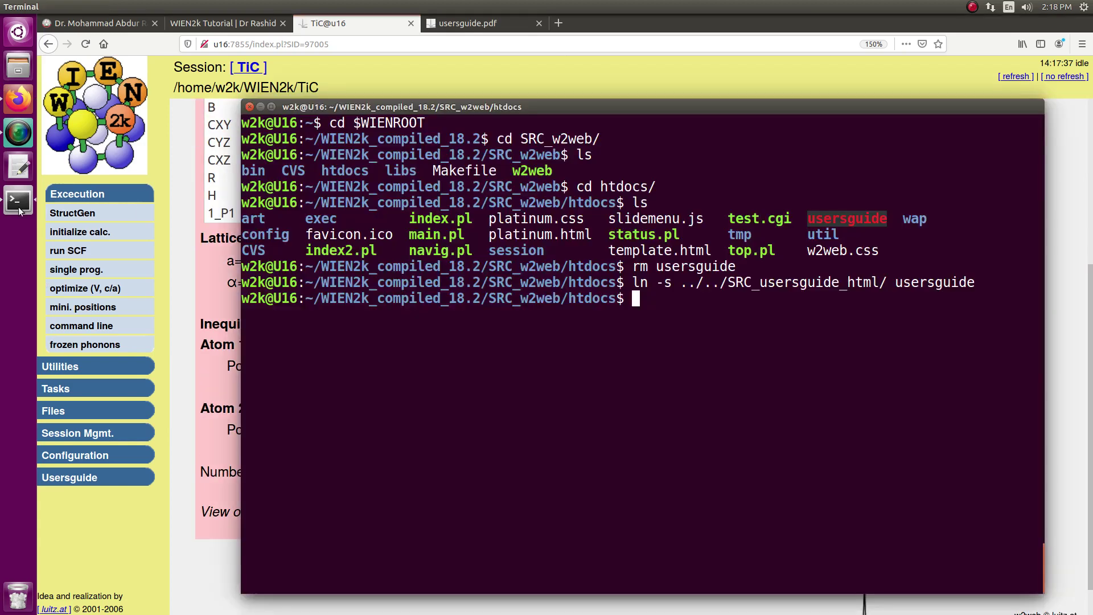
pyautogui.write('cdw')
pyautogui.press('Return')
pyautogui.write('cd T')
pyautogui.press('Tab')
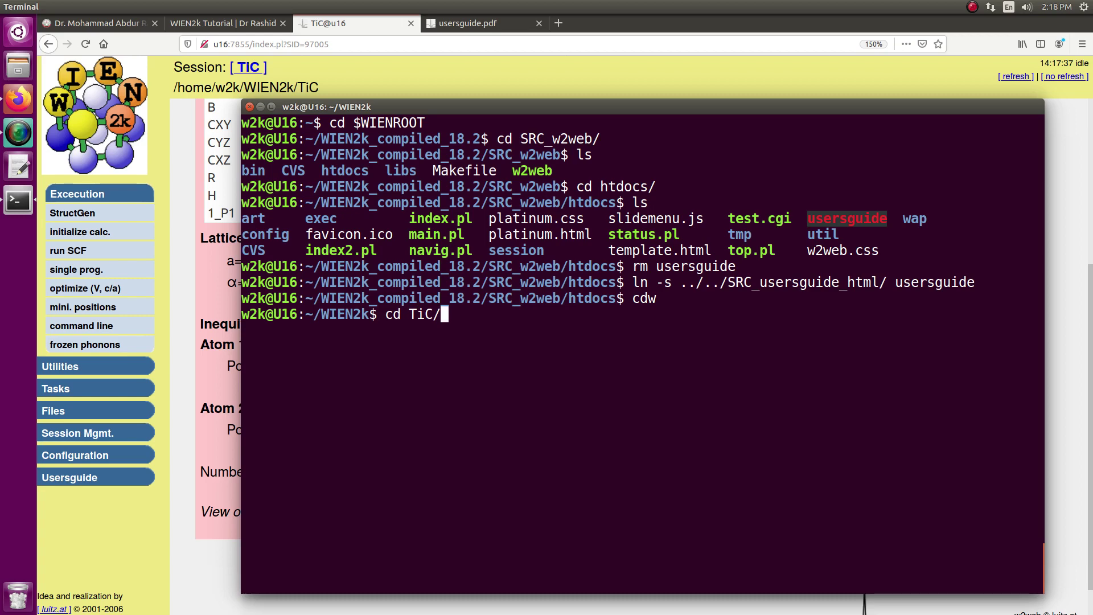
pyautogui.press('Return')
pyautogui.write('ls')
pyautogui.press('Return')
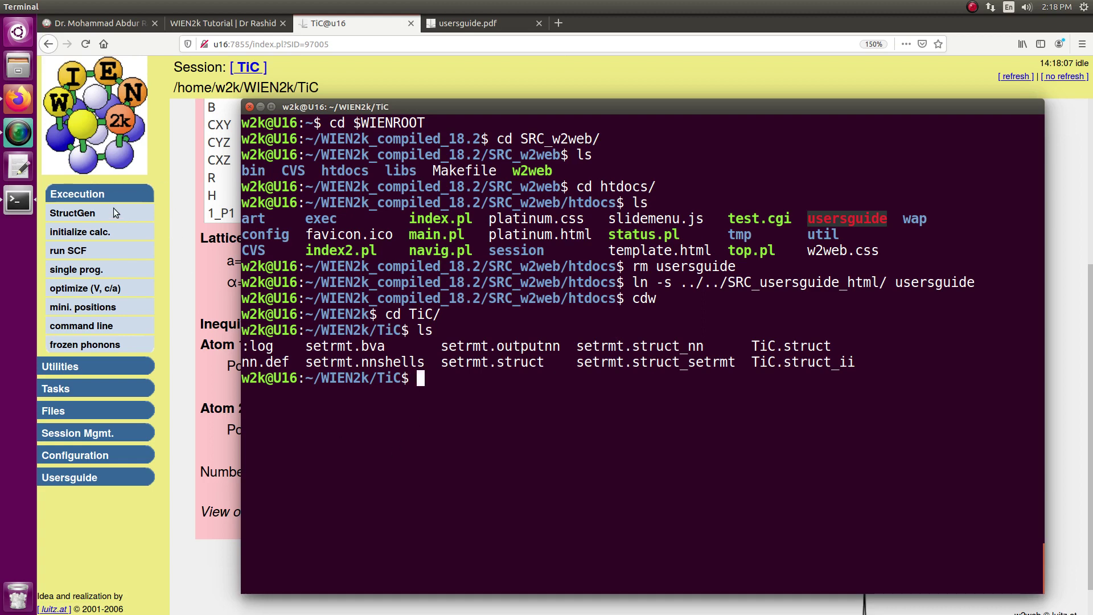
pyautogui.write('cd')
pyautogui.press('Return')
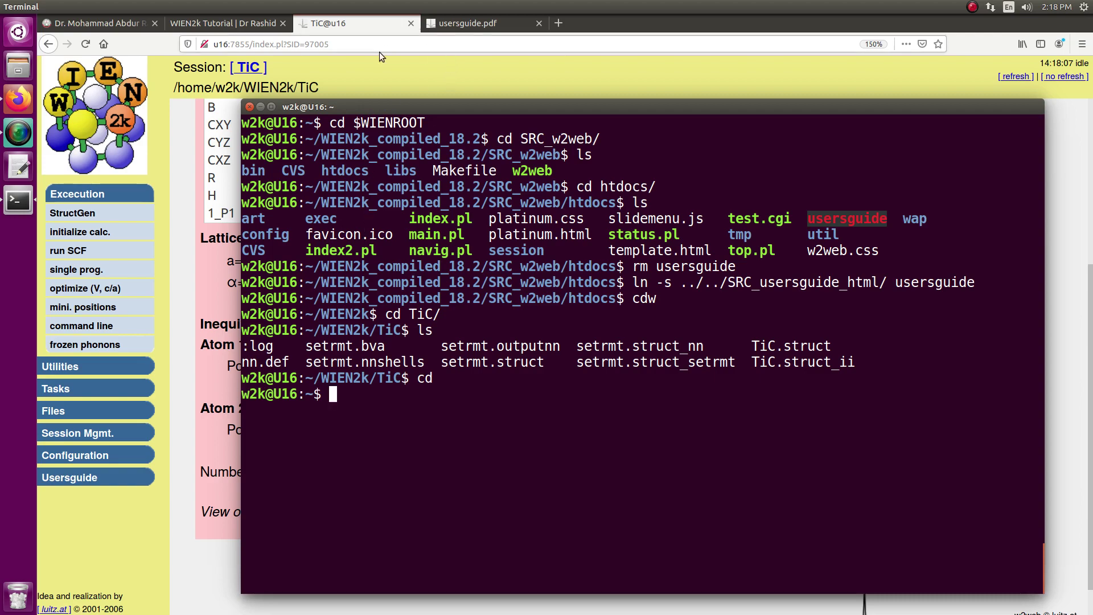
# Scroll the Tutorials page to the Scripts list and read the WS08 View Structure script description
pyautogui.click(228, 23)
pyautogui.scroll(-5, 398, 446)
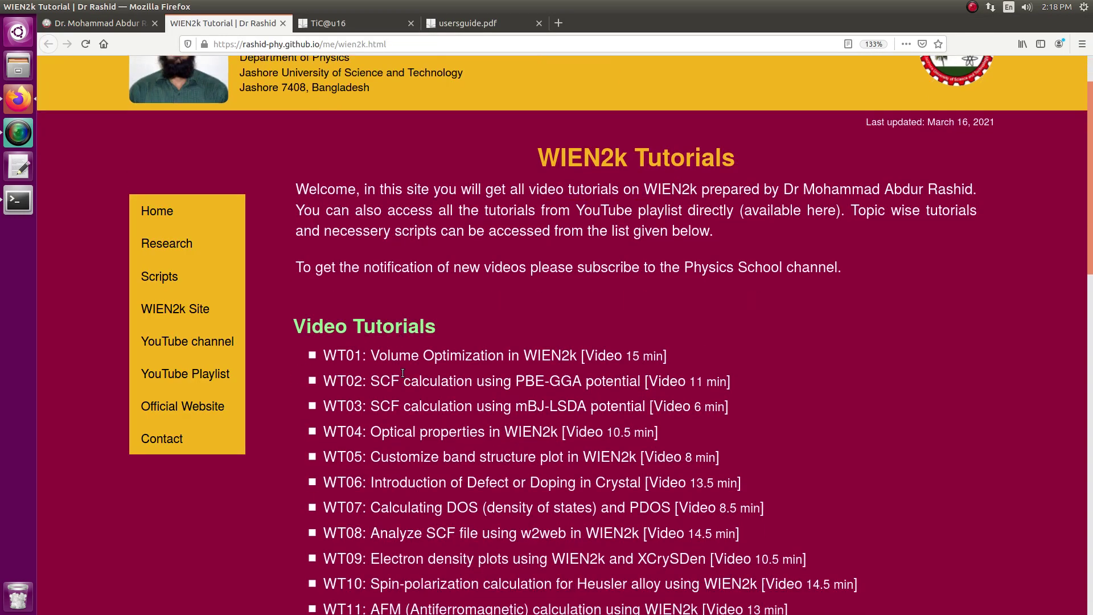
pyautogui.scroll(-3, 398, 445)
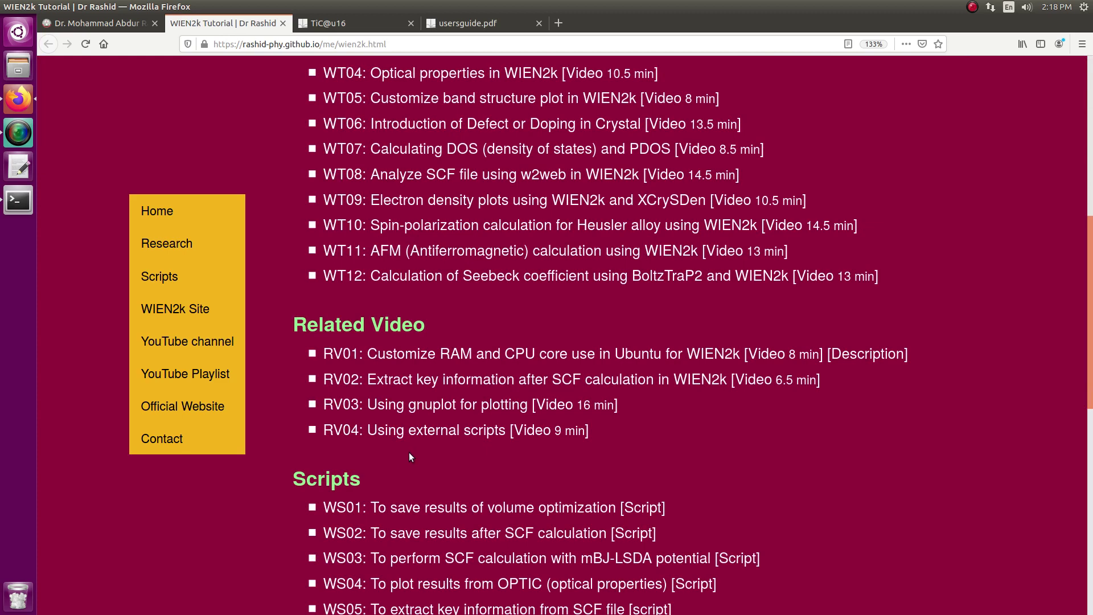
pyautogui.scroll(-3, 409, 453)
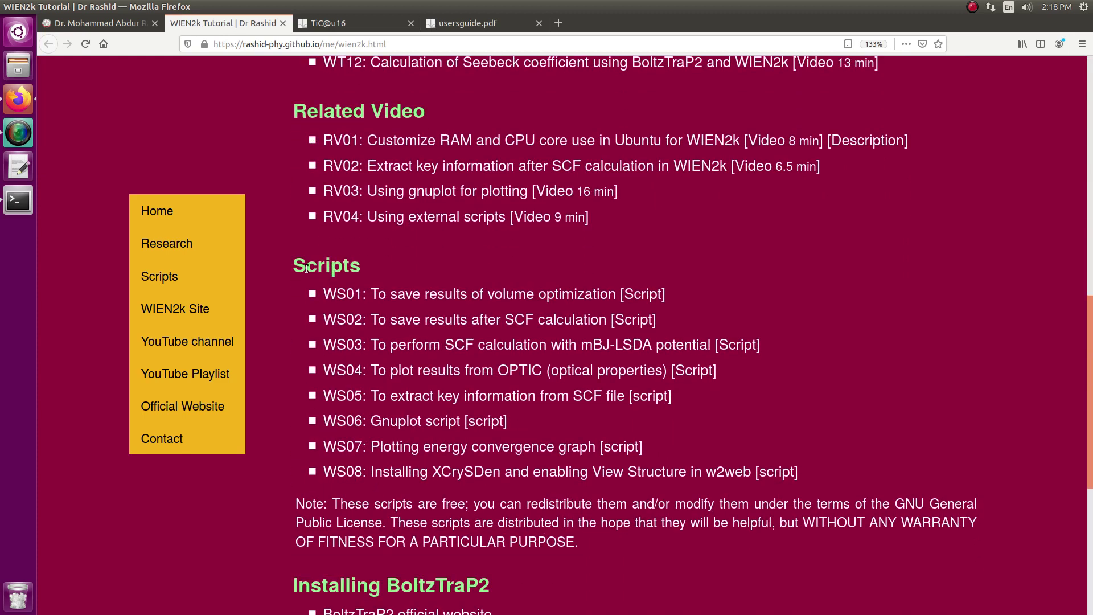
pyautogui.doubleClick(298, 261)
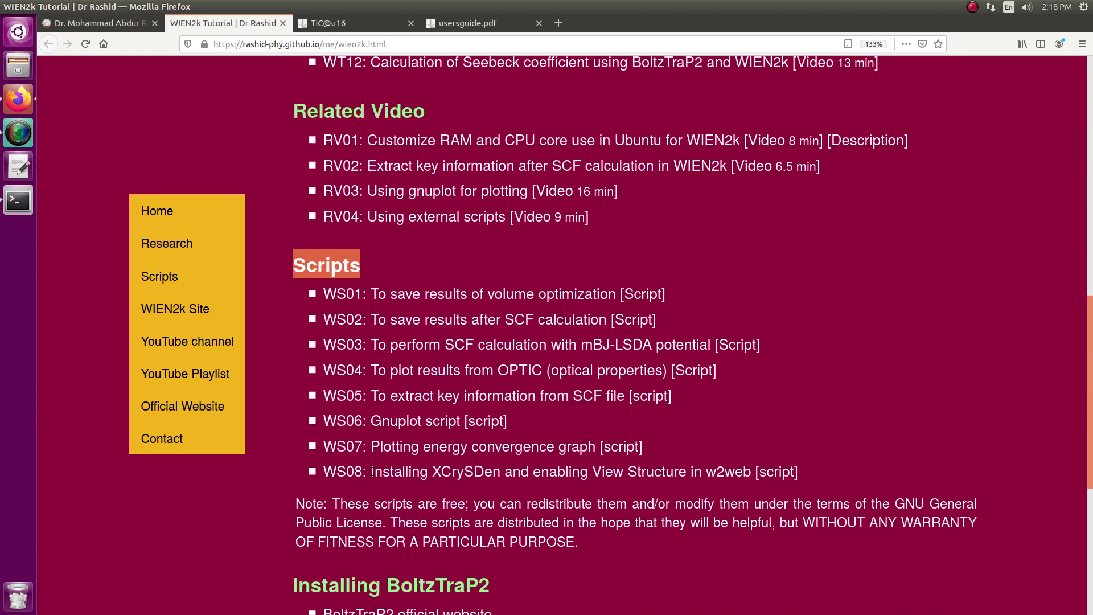
pyautogui.moveTo(372, 471); pyautogui.dragTo(677, 476)
pyautogui.click(677, 471)
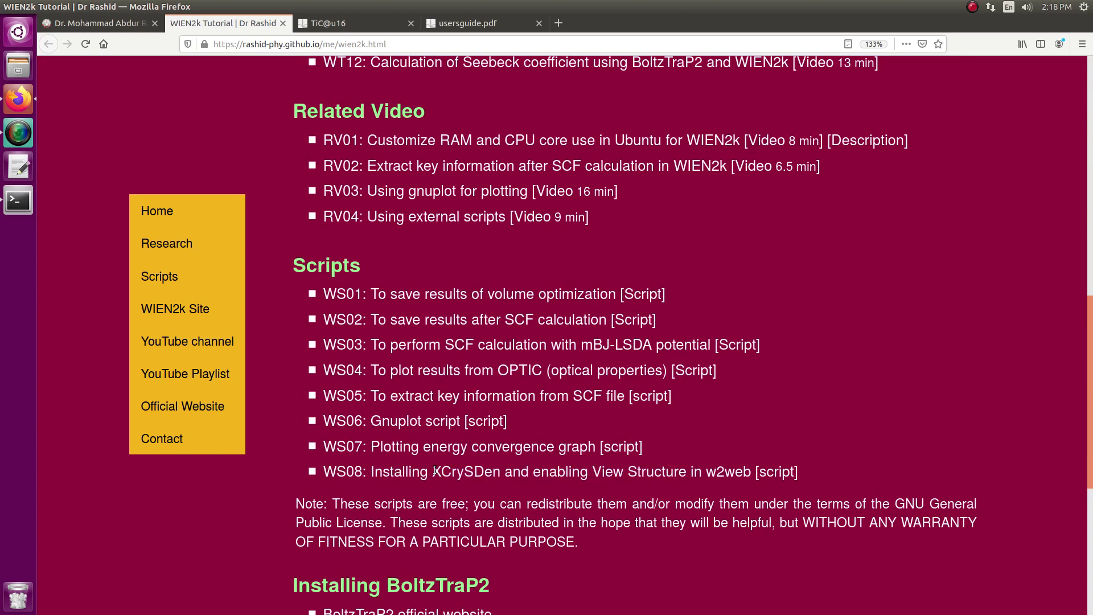
pyautogui.moveTo(435, 470); pyautogui.dragTo(638, 478)
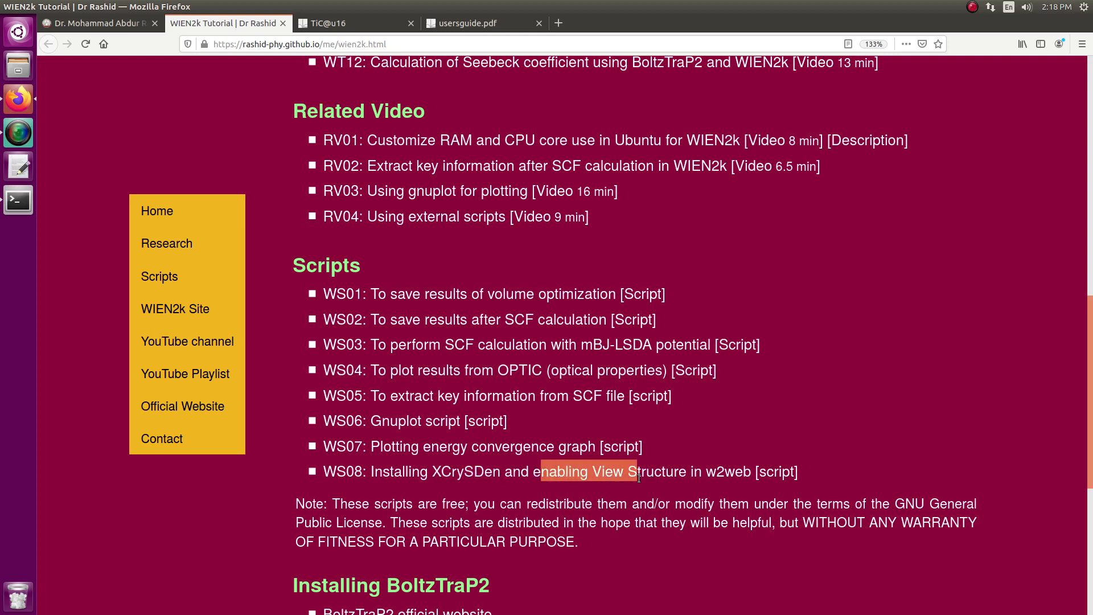
pyautogui.click(455, 472)
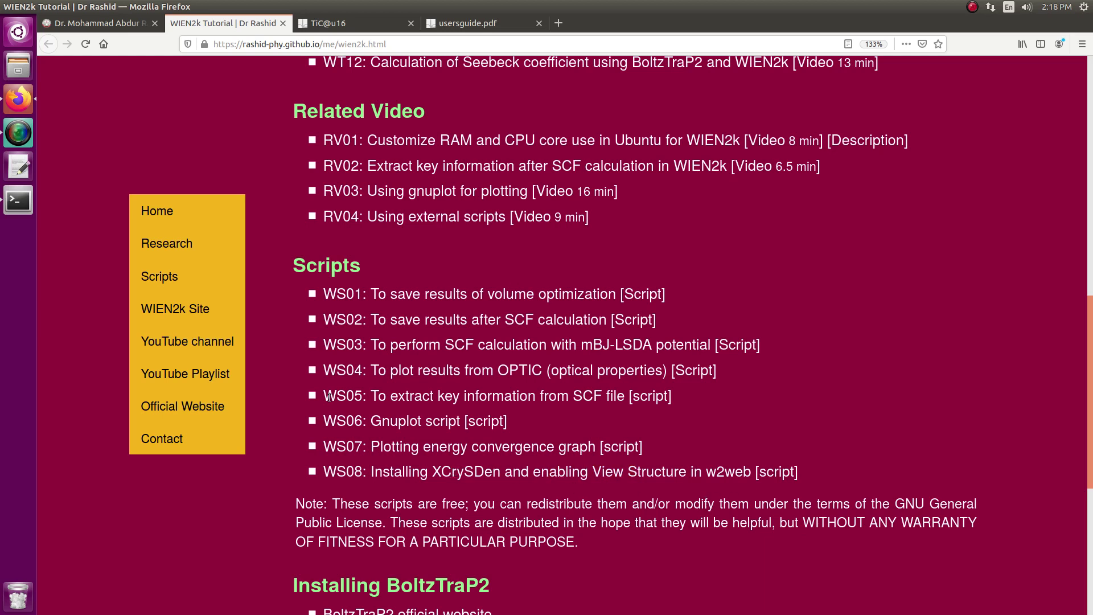
# Save the WS08 XCrySDen_path_WIEN2k.sh script link into the Home folder
pyautogui.rightClick(774, 475)
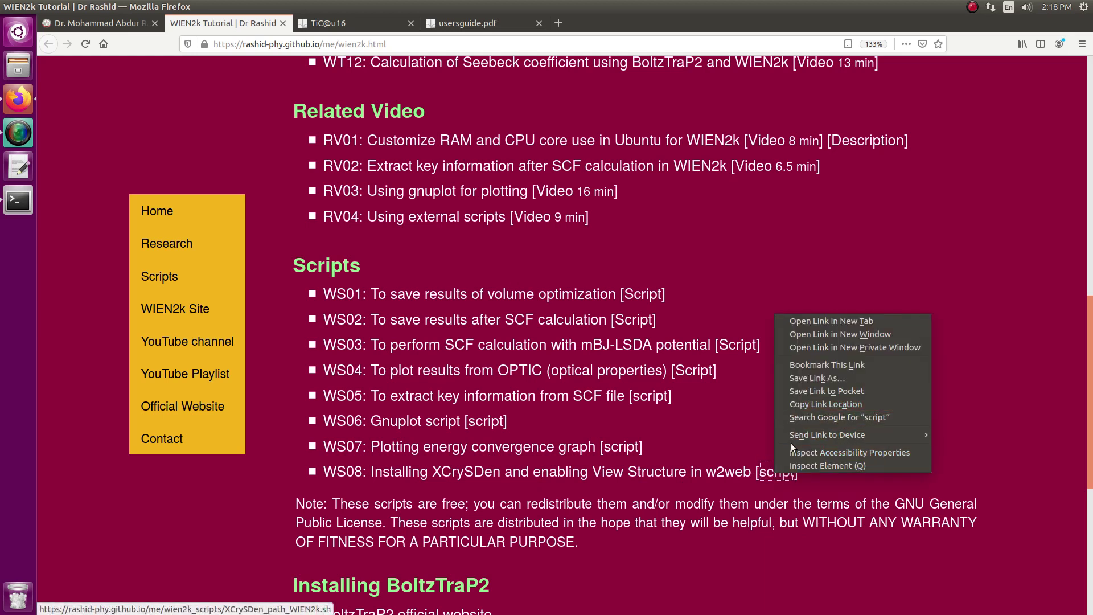
pyautogui.click(804, 378)
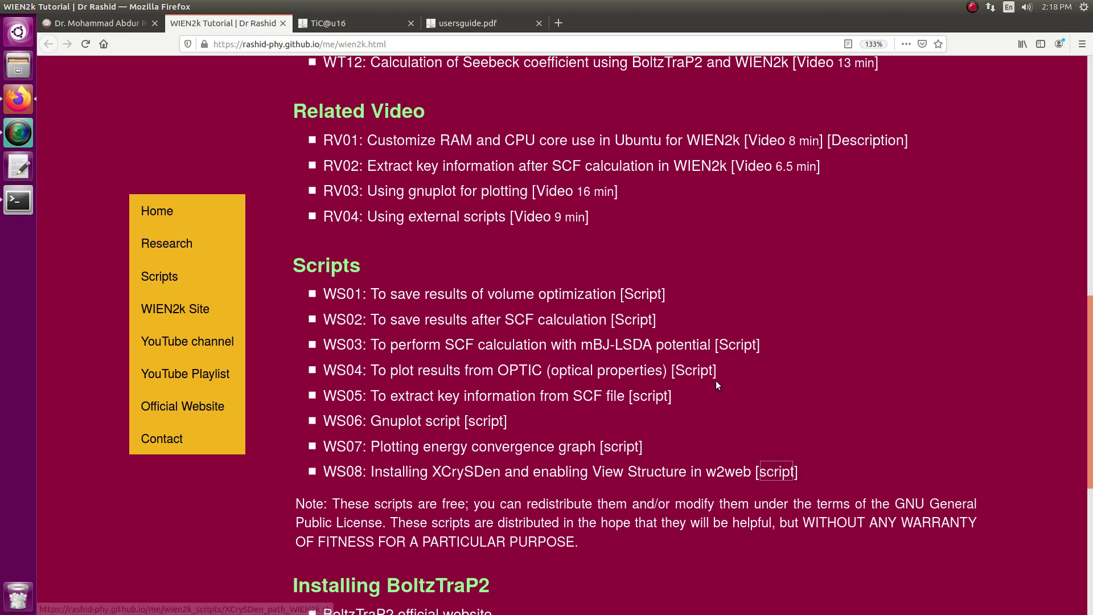
pyautogui.click(331, 178)
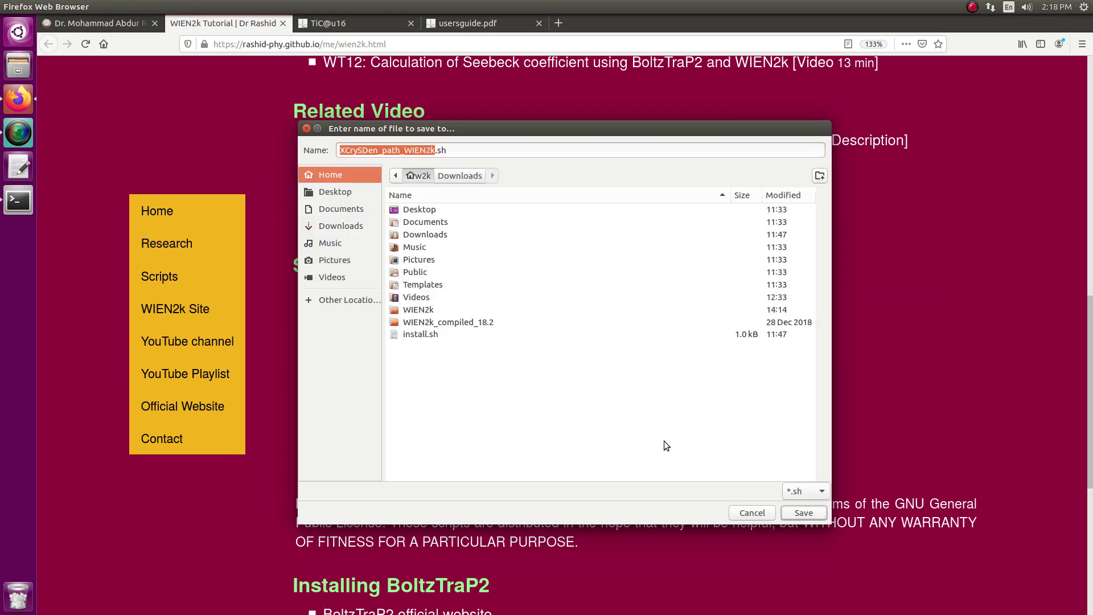
pyautogui.click(804, 513)
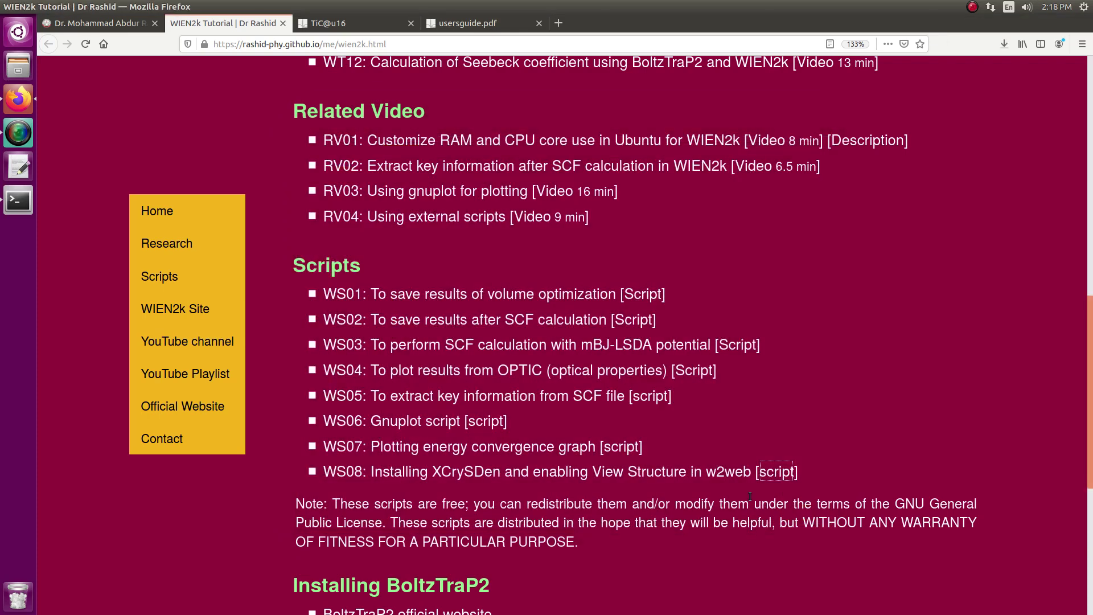
# In the home directory, clear the terminal and list files to find XCrySDen_path_WIEN2k.sh
pyautogui.click(11, 206)
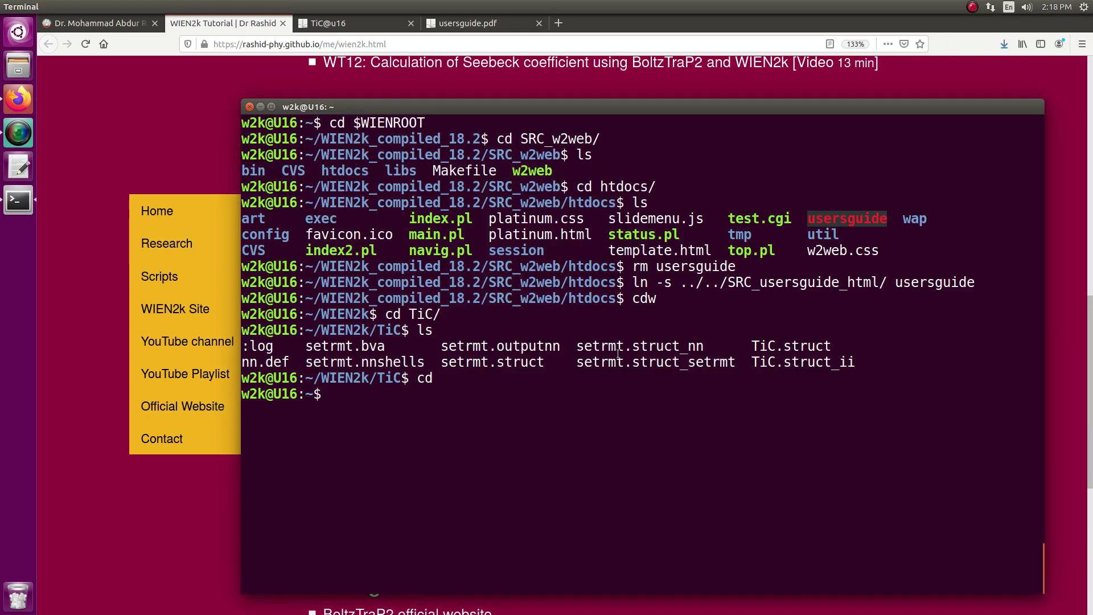
pyautogui.write('cd')
pyautogui.press('Return')
pyautogui.hotkey('ctrl', 'l')
pyautogui.write('ls')
pyautogui.press('Return')
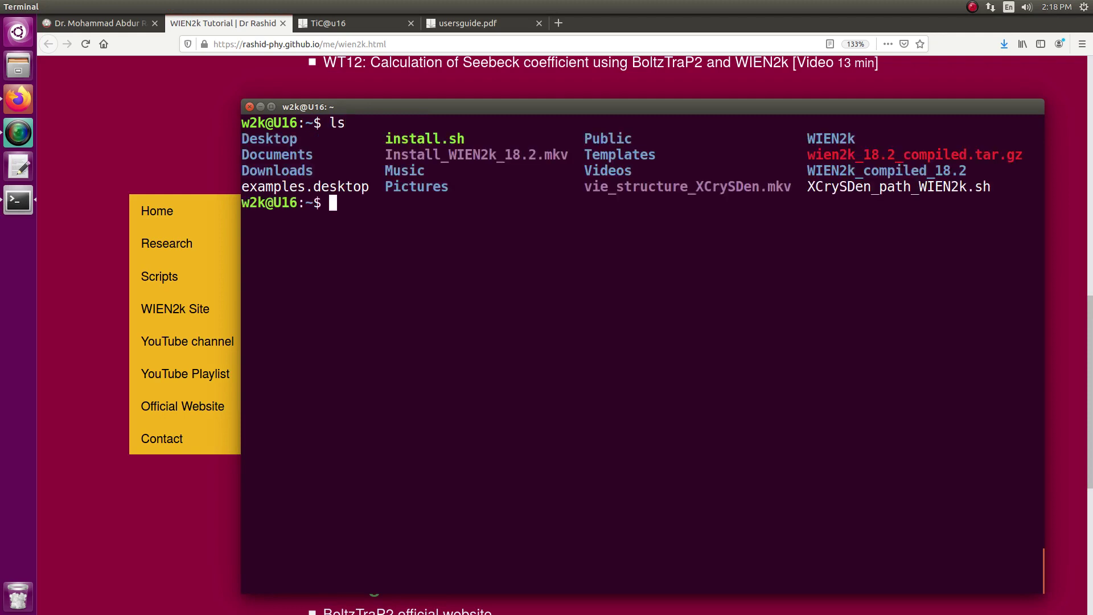
pyautogui.doubleClick(833, 186)
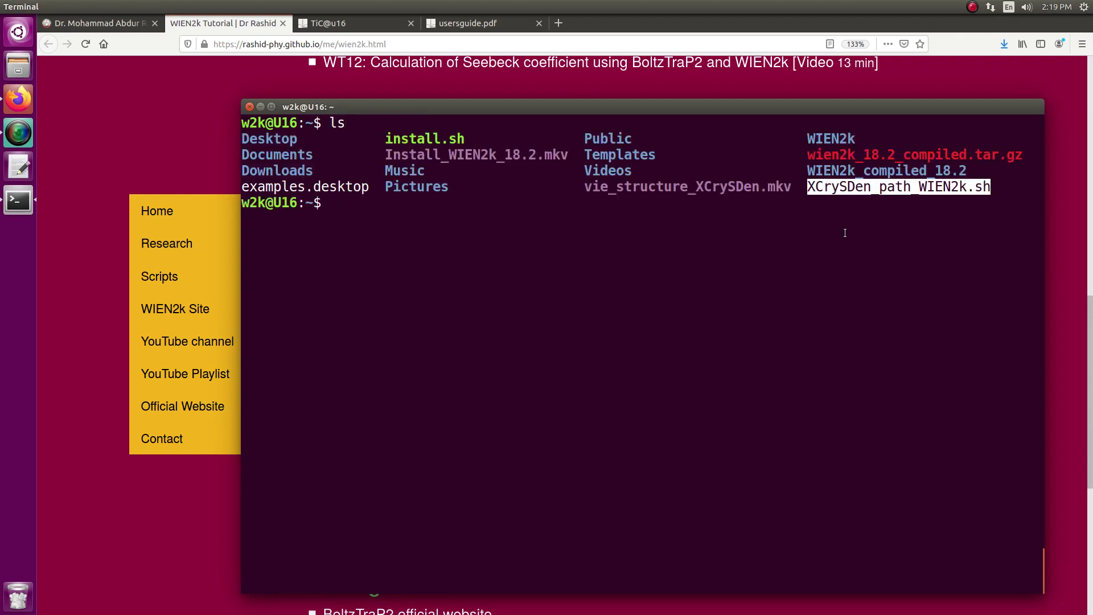
pyautogui.click(843, 236)
# Make XCrySDen_path_WIEN2k.sh executable with chmod +x and run it
pyautogui.write('chmo')
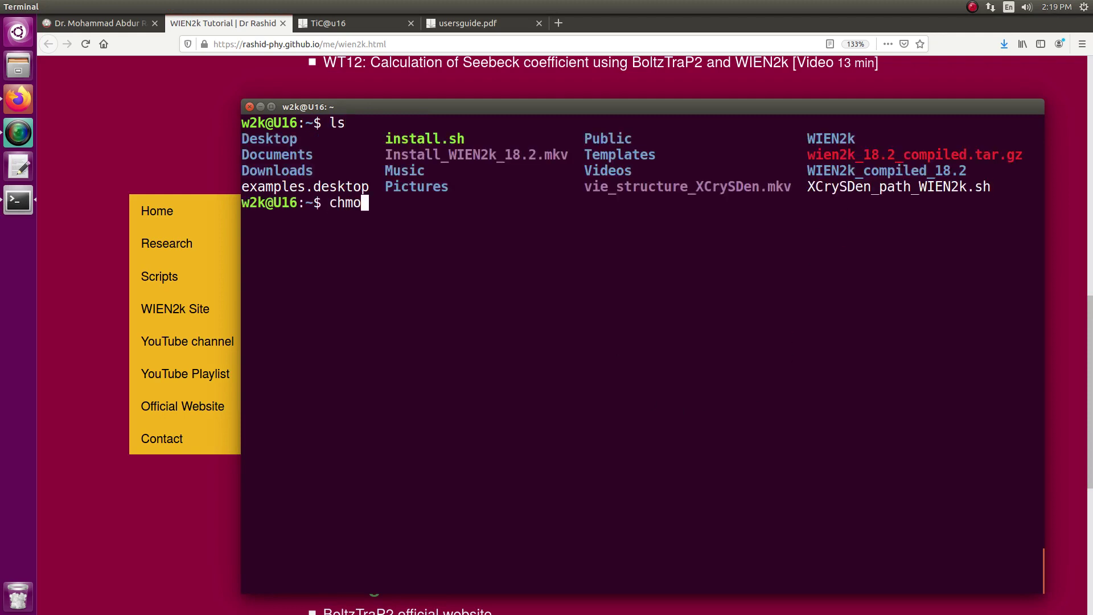
pyautogui.write('d +x X')
pyautogui.press('Tab')
pyautogui.press('Return')
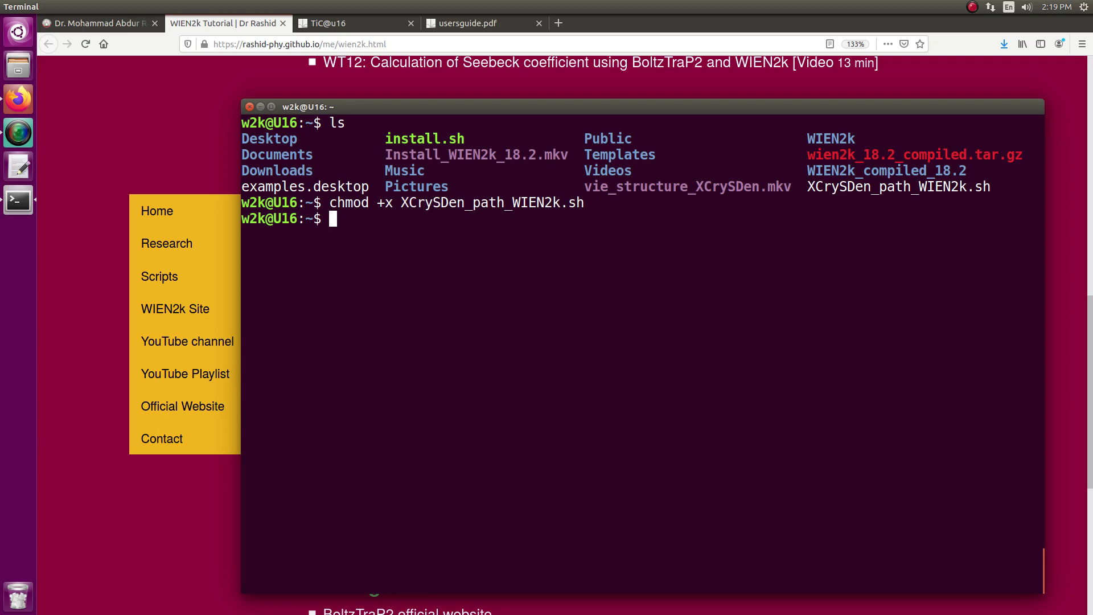
pyautogui.write('./X')
pyautogui.press('Tab')
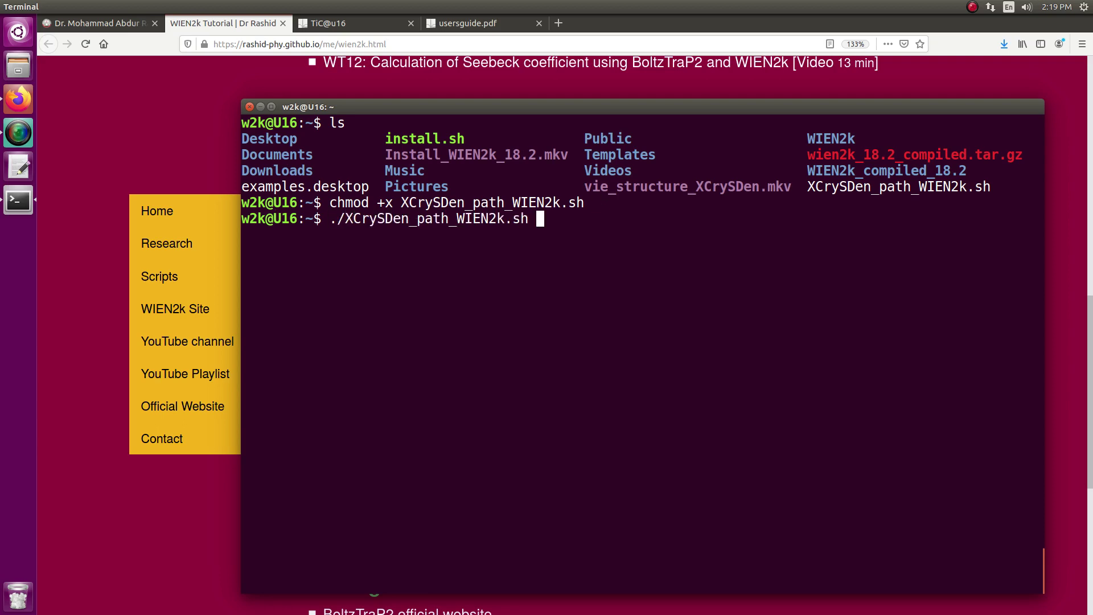
pyautogui.press('Return')
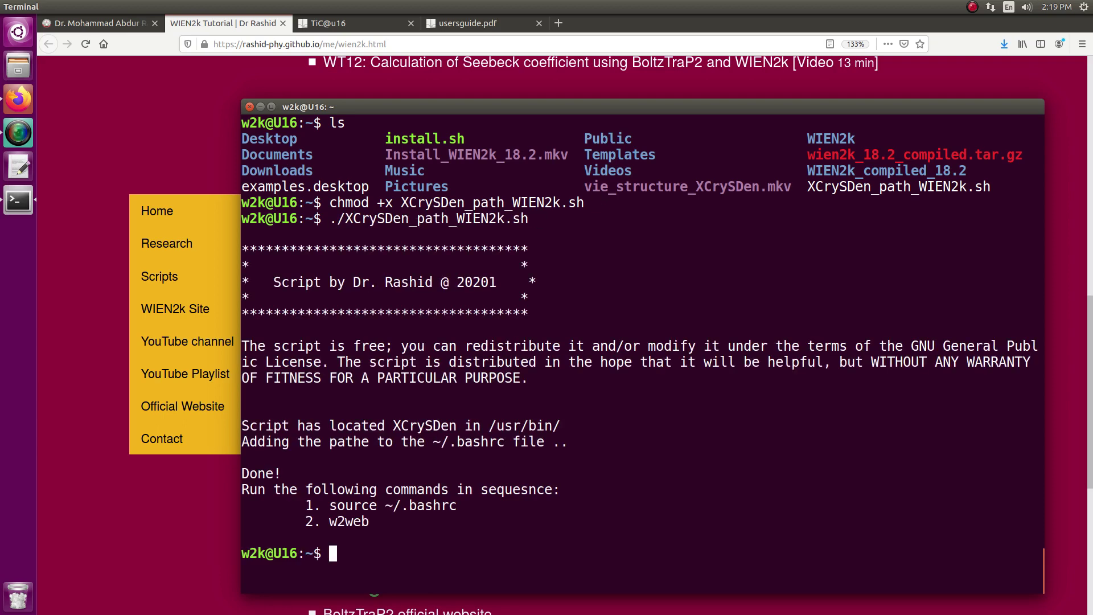
# Run the suggested source ~/.bashrc command, then restart the w2web server
pyautogui.moveTo(330, 506); pyautogui.dragTo(456, 506)
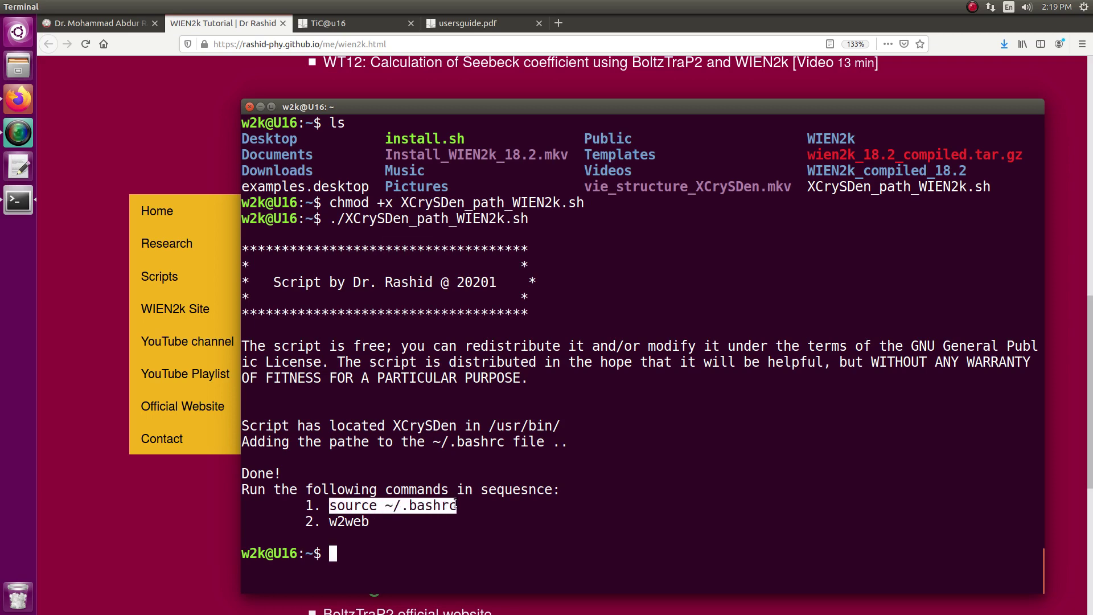
pyautogui.rightClick(367, 506)
pyautogui.click(387, 403)
pyautogui.rightClick(622, 439)
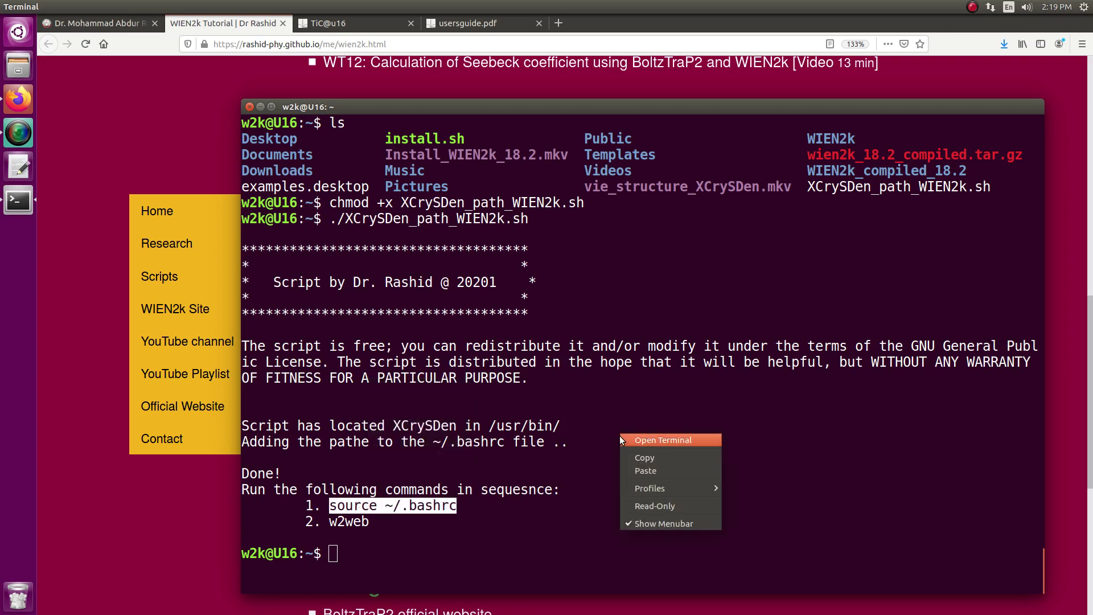
pyautogui.click(646, 470)
pyautogui.press('Return')
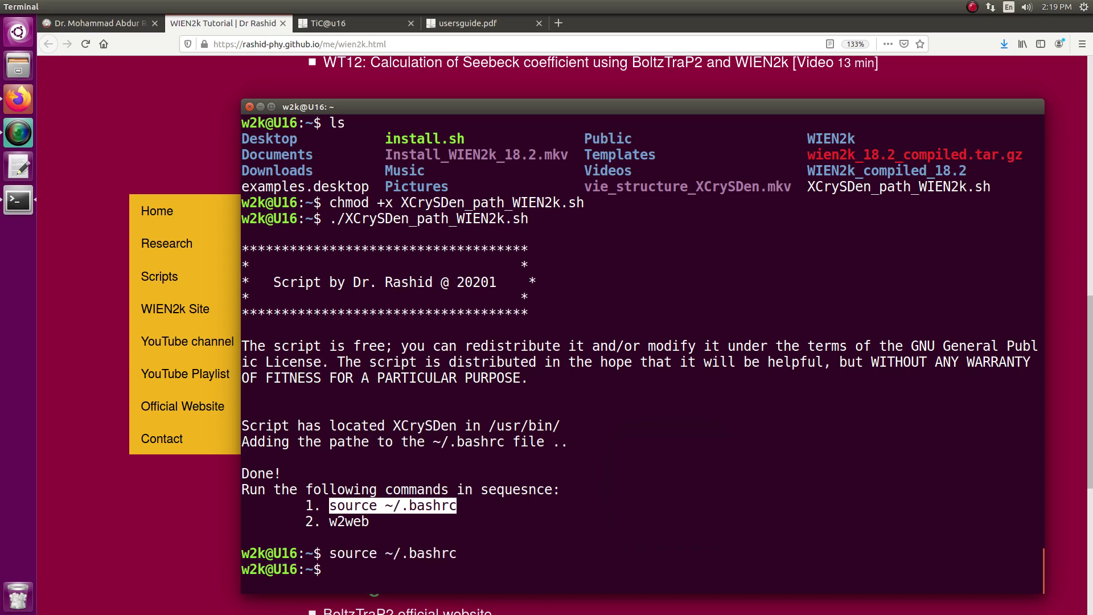
pyautogui.write('w2web')
pyautogui.press('Return')
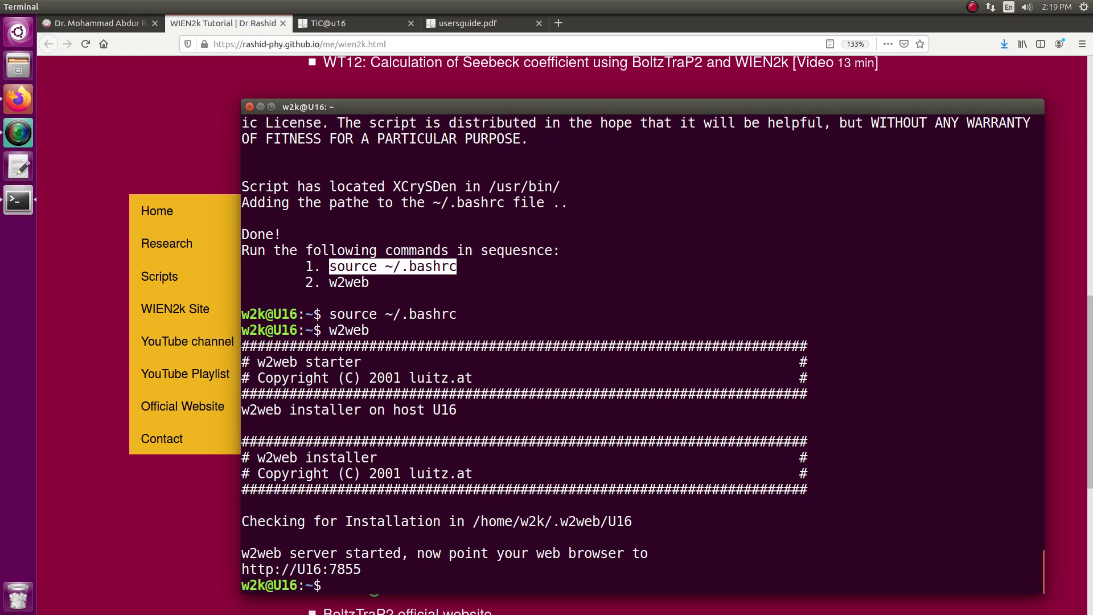
# Reload the w2web TiC session page and expand Excecution to reveal the view structure task
pyautogui.click(353, 23)
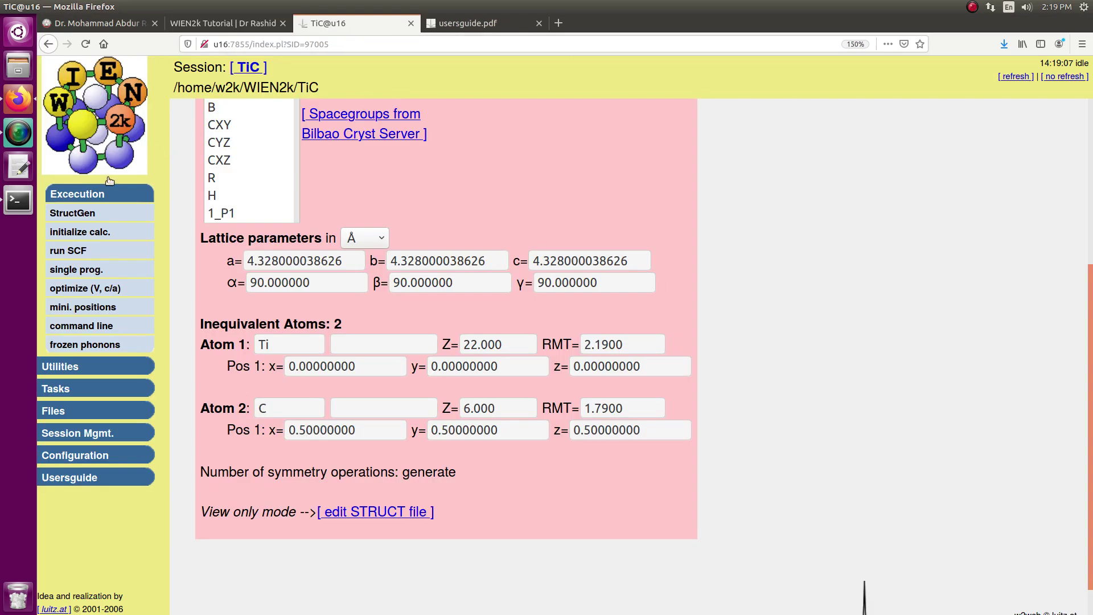
pyautogui.click(85, 44)
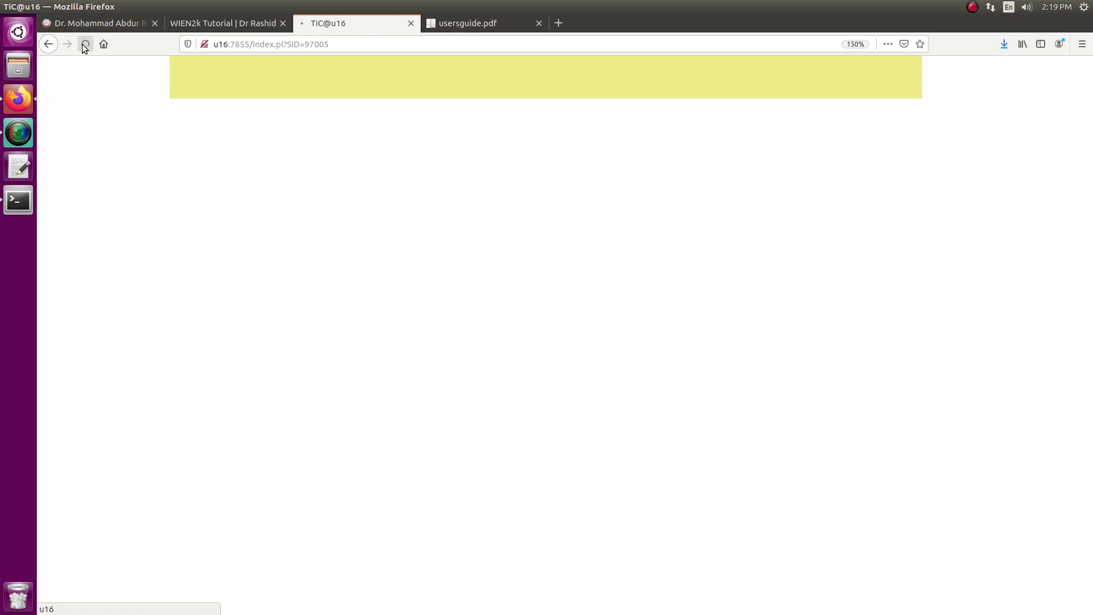
pyautogui.click(71, 196)
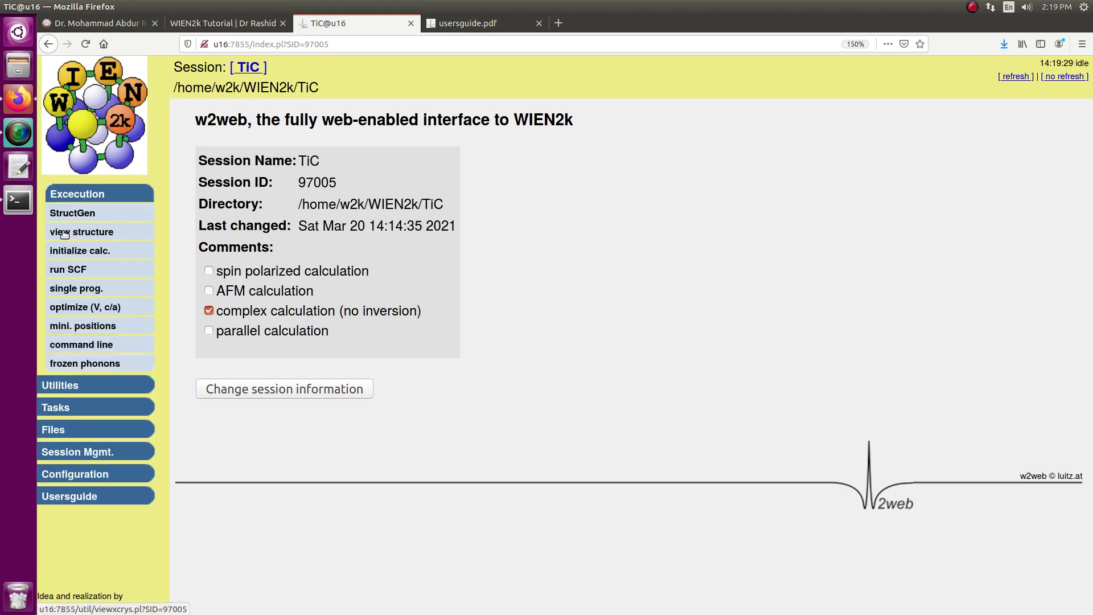
# Display TiC.struct in XCrySDen, rotating the labelled Ti–C lattice into 3-D, then return to the Tutorials tab
pyautogui.click(64, 234)
pyautogui.scroll(5, 814, 252)
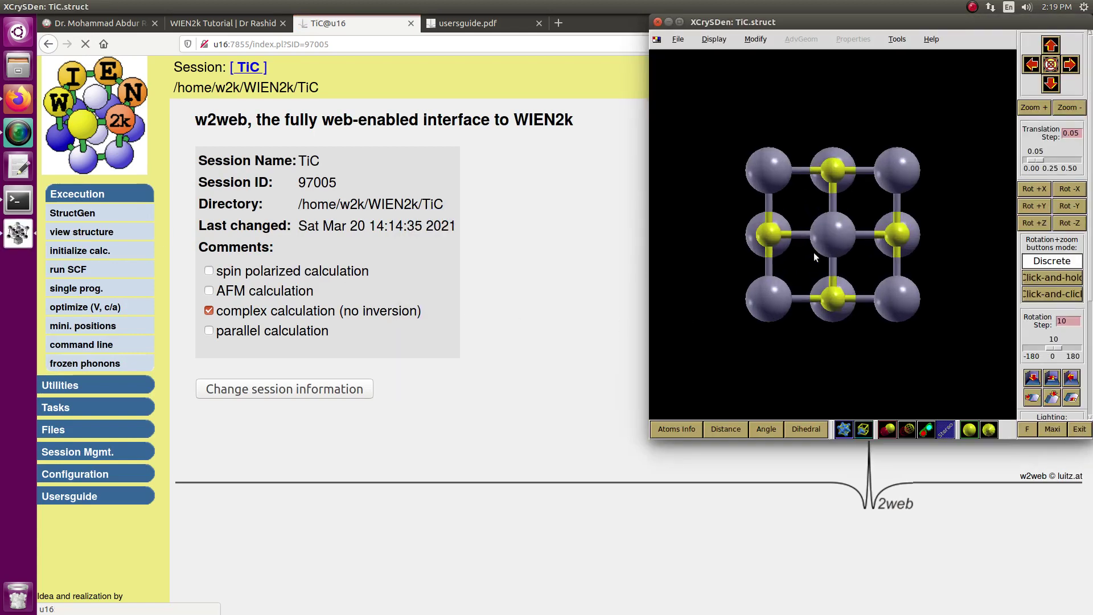
pyautogui.moveTo(814, 252); pyautogui.dragTo(841, 284)
pyautogui.scroll(-5, 836, 273)
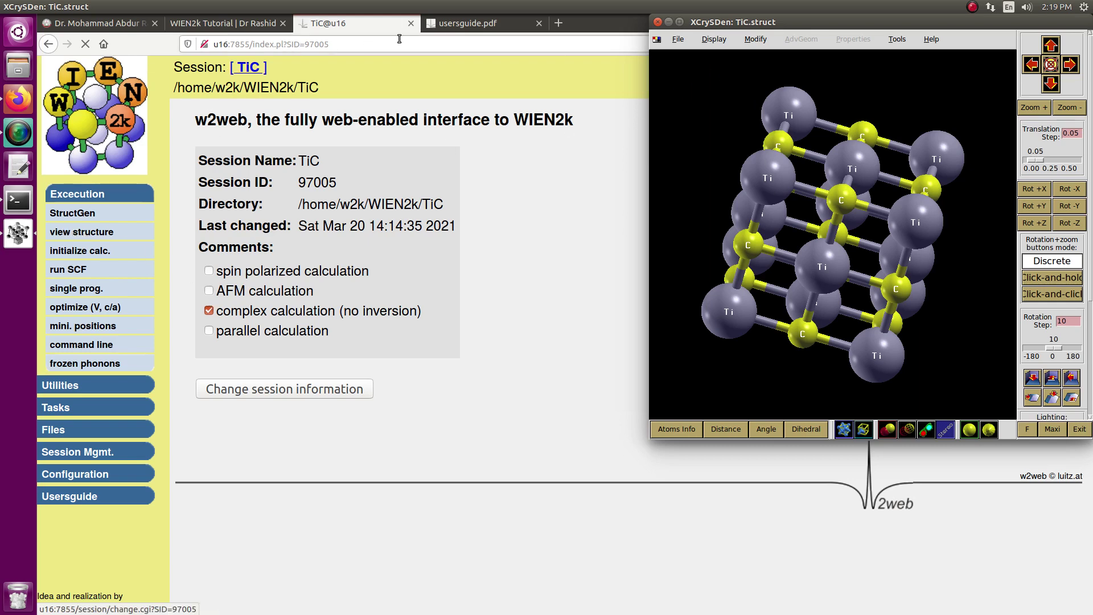
pyautogui.click(228, 25)
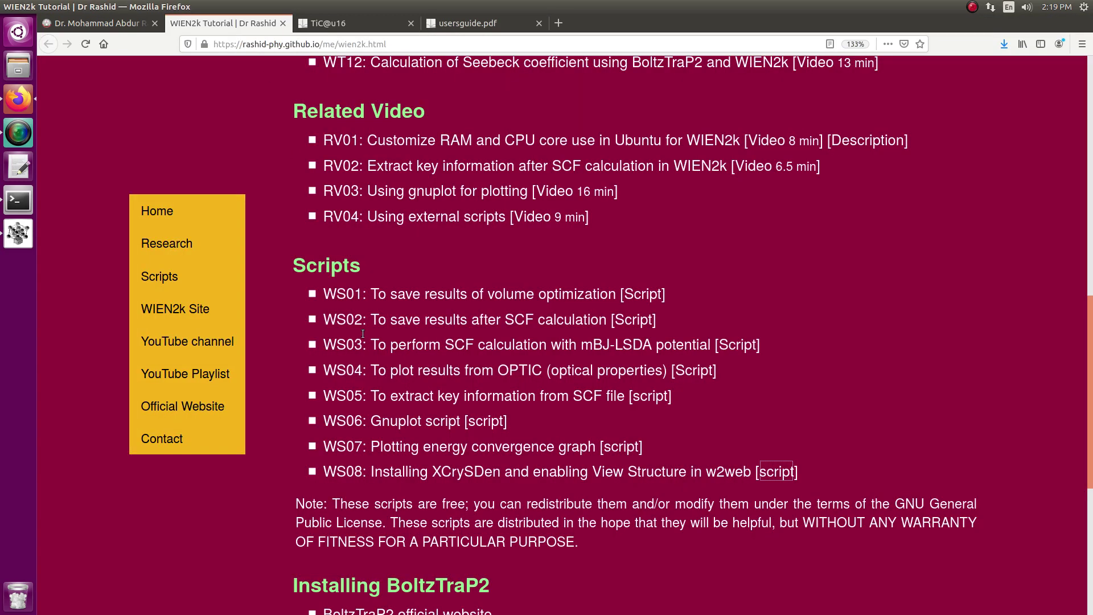